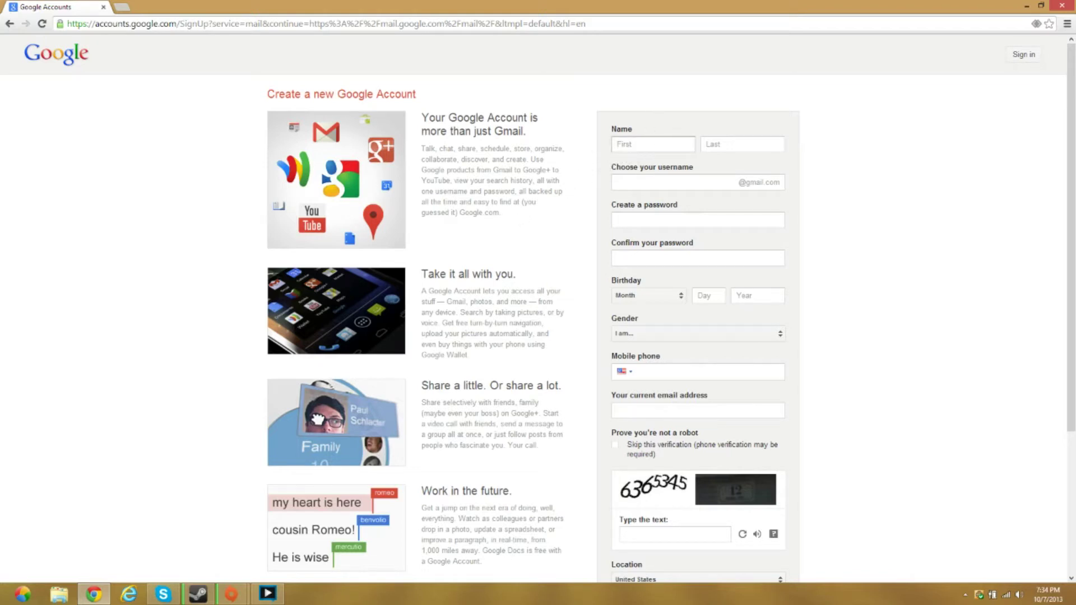
Enter the account holder's first name on the Create a new Google Account form
{"action": "scroll", "coordinate": [634, 174], "scroll_direction": "down", "scroll_amount": 4}
{"action": "scroll", "coordinate": [611, 174], "scroll_direction": "up", "scroll_amount": 4}
{"action": "type", "text": "Tom"}
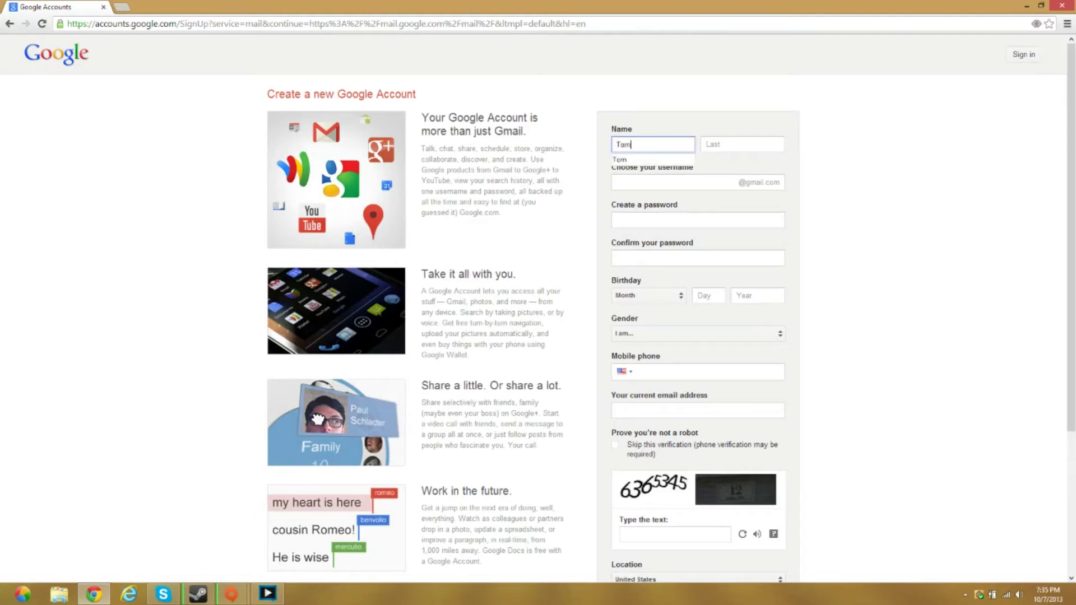
Fill in the account holder's last name and choose a Gmail username
{"action": "key", "text": "Tab"}
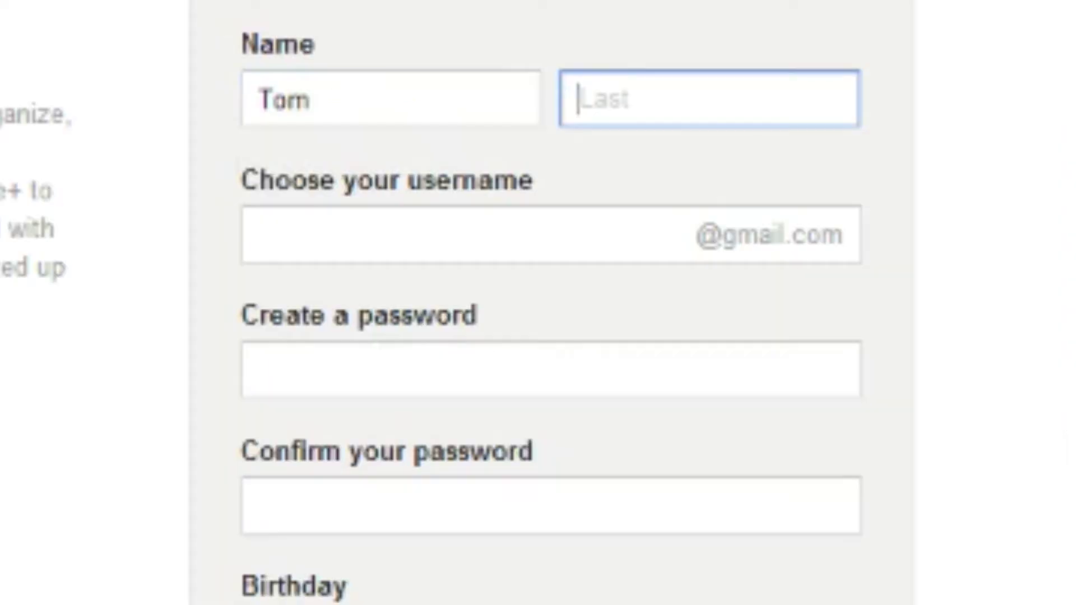
{"action": "type", "text": "Mcburge"}
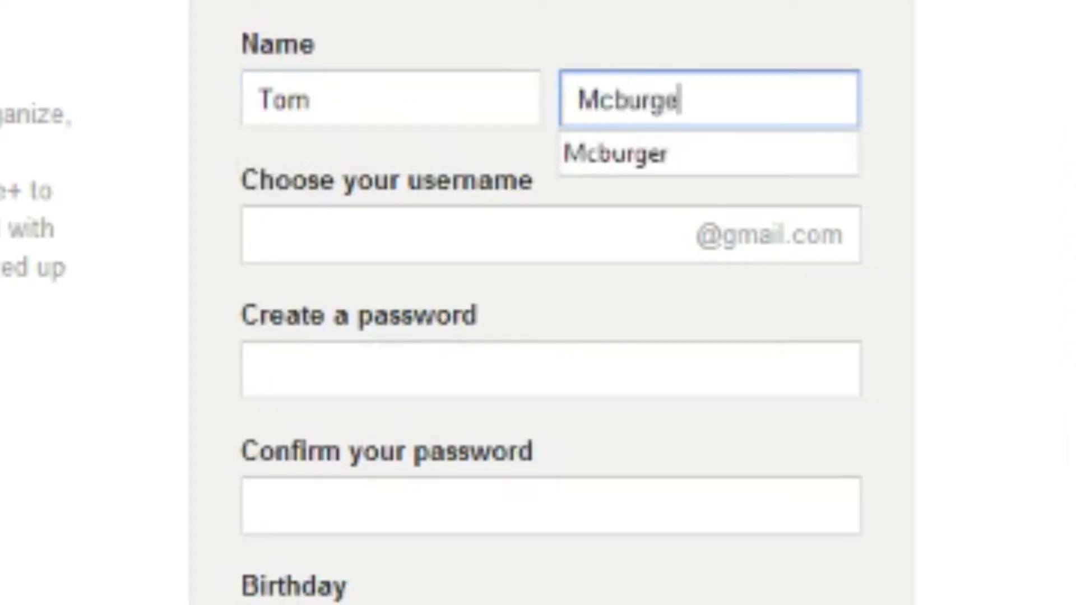
{"action": "type", "text": "r"}
{"action": "left_click", "coordinate": [516, 221]}
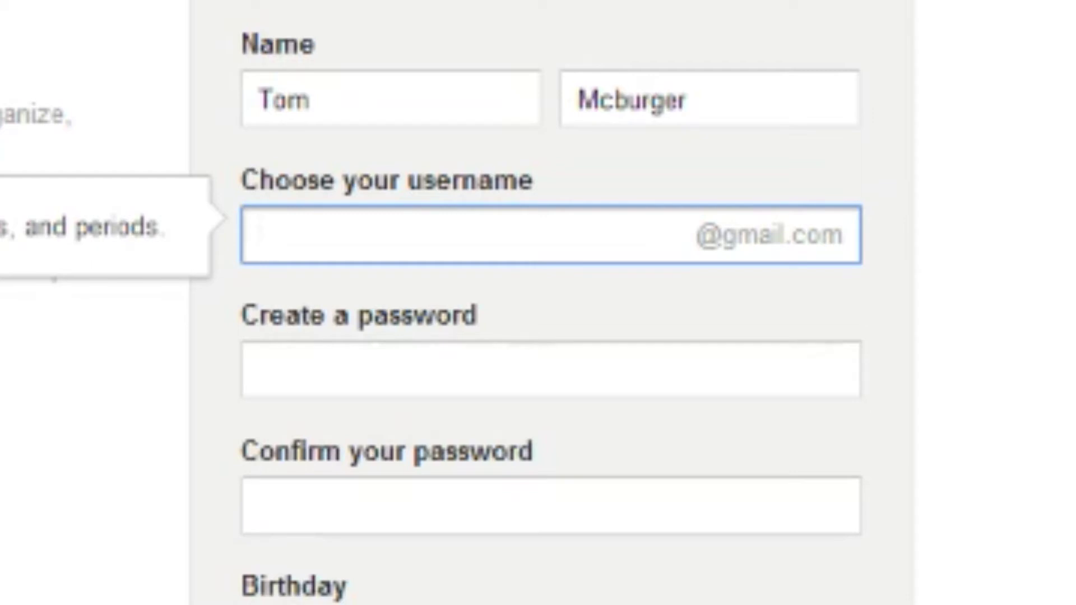
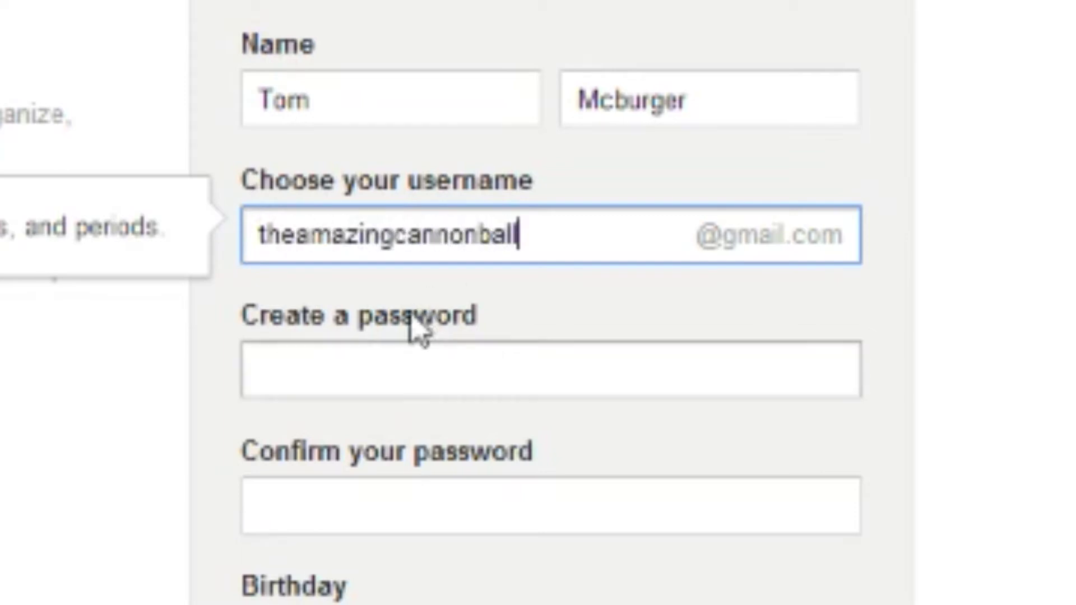
Enter the account password and confirm it, correcting a mistyped confirmation
{"action": "left_click", "coordinate": [395, 351]}
{"action": "type", "text": "***"}
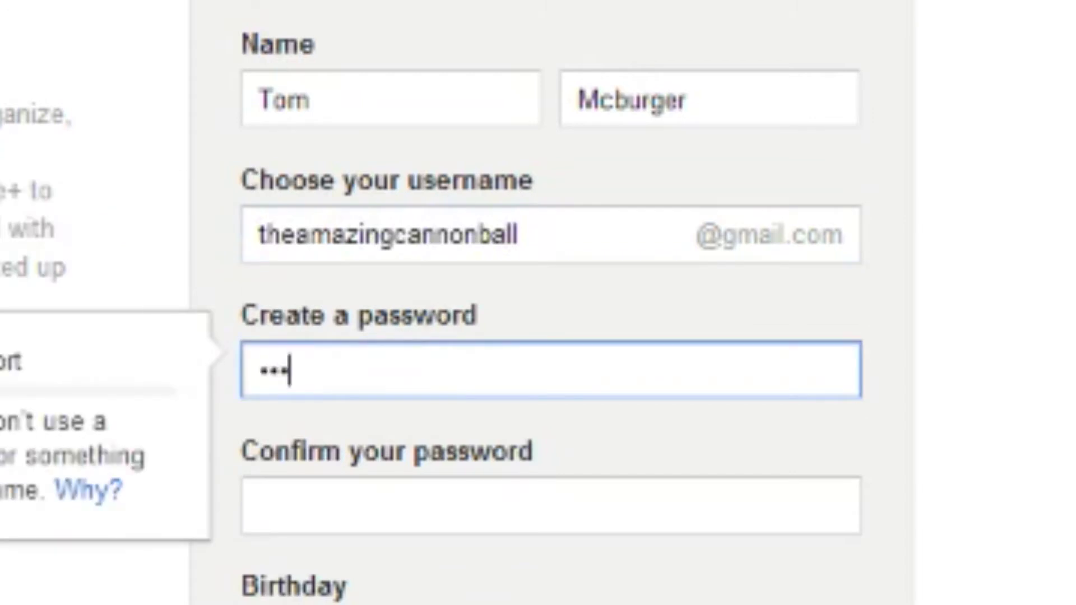
{"action": "type", "text": "***********"}
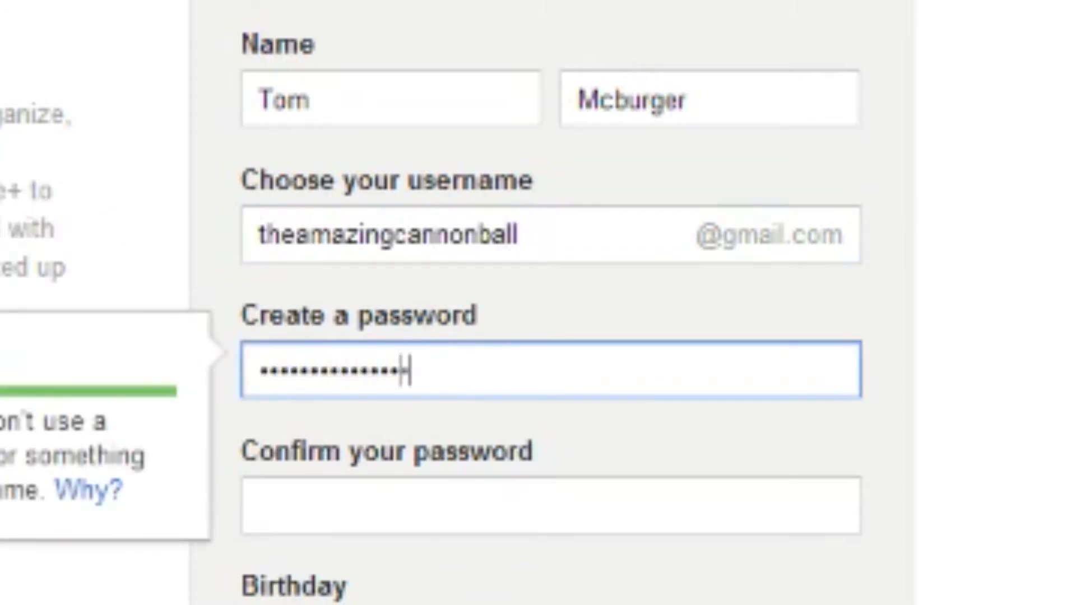
{"action": "type", "text": "****"}
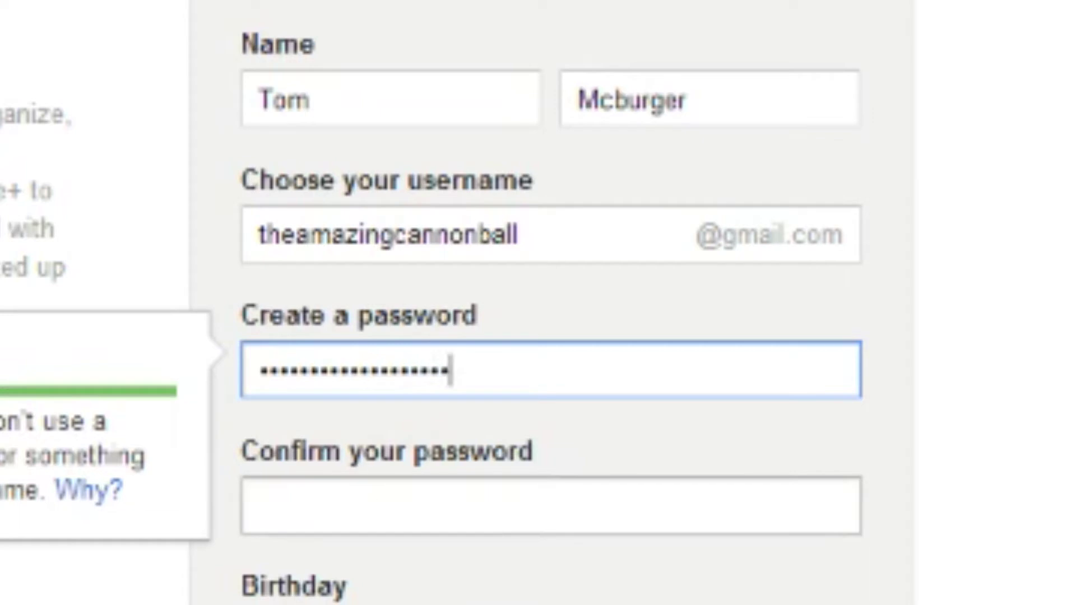
{"action": "key", "text": "Tab"}
{"action": "type", "text": "***"}
{"action": "key", "text": "BackSpace"}
{"action": "key", "text": "BackSpace"}
{"action": "key", "text": "BackSpace"}
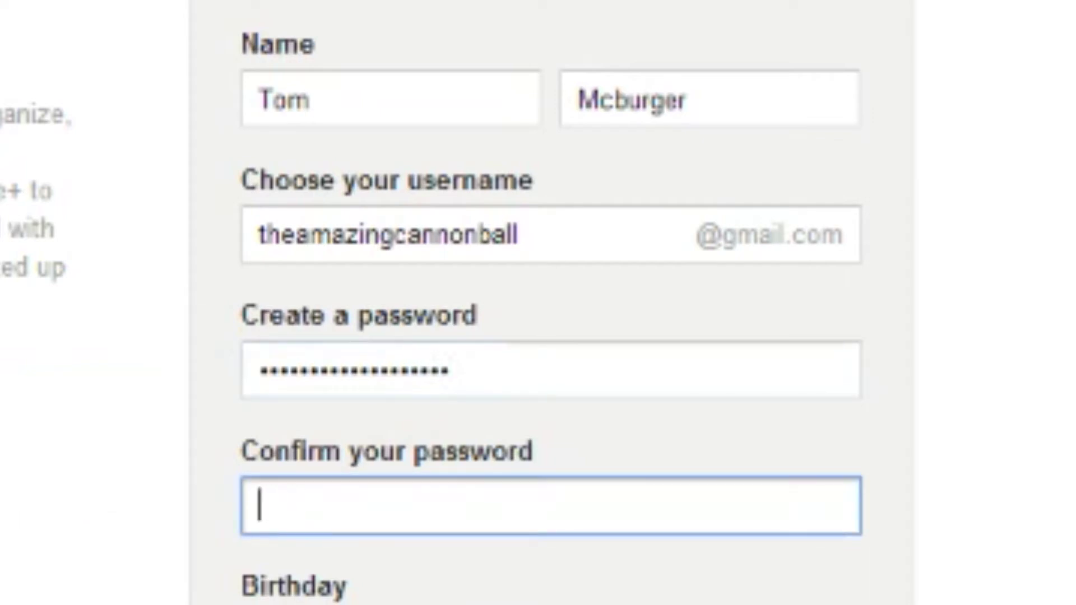
{"action": "type", "text": "*********"}
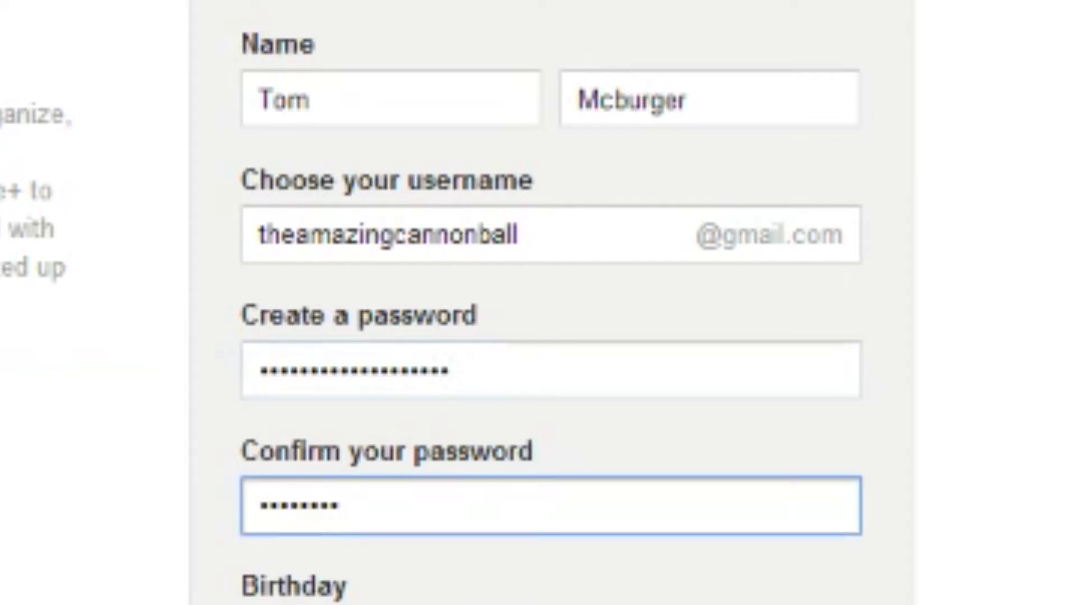
{"action": "type", "text": "**********"}
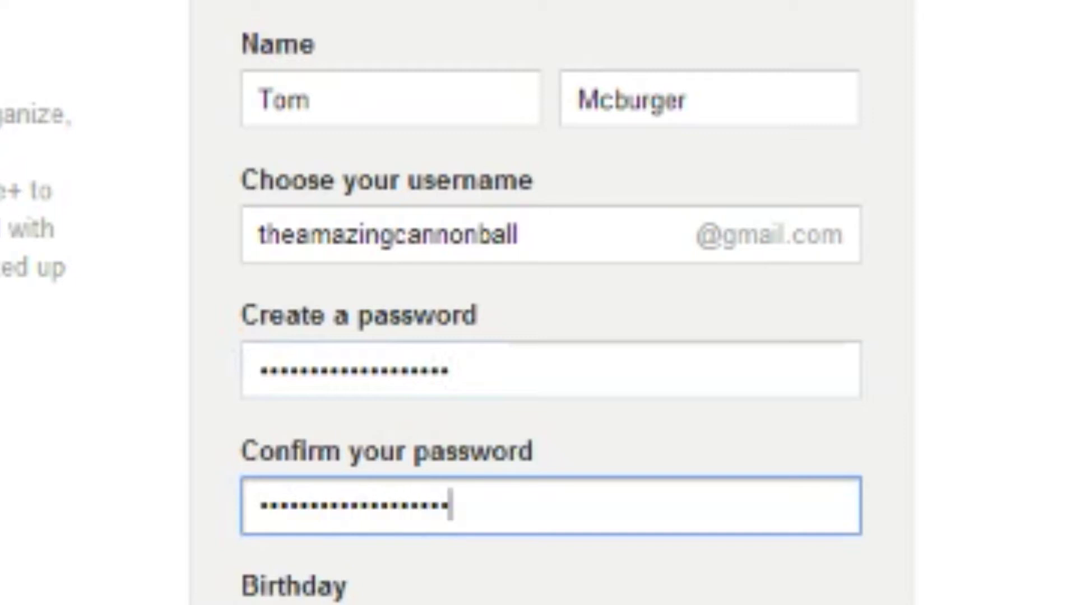
{"action": "left_click", "coordinate": [392, 84]}
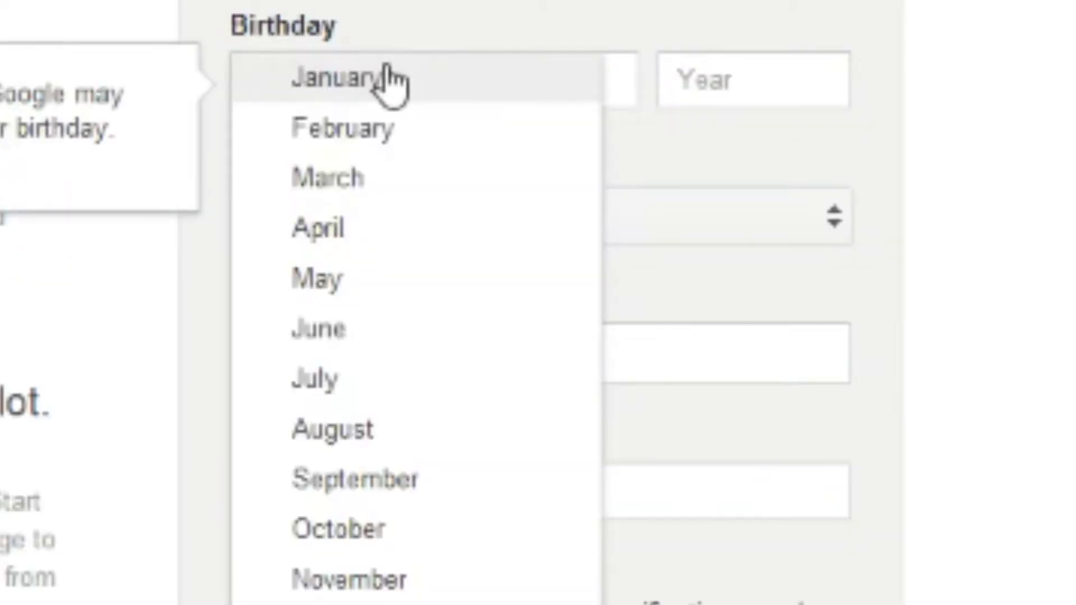
Set the birthday to March 21, 1990 and the gender to Male
{"action": "left_click", "coordinate": [415, 168]}
{"action": "left_click", "coordinate": [561, 90]}
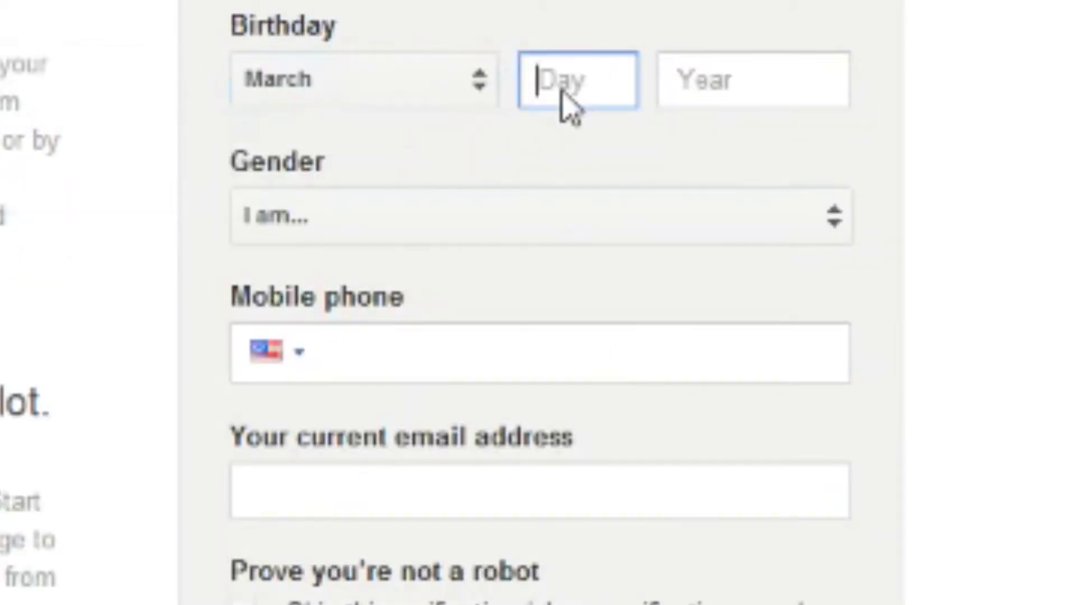
{"action": "type", "text": "21"}
{"action": "left_click", "coordinate": [729, 94]}
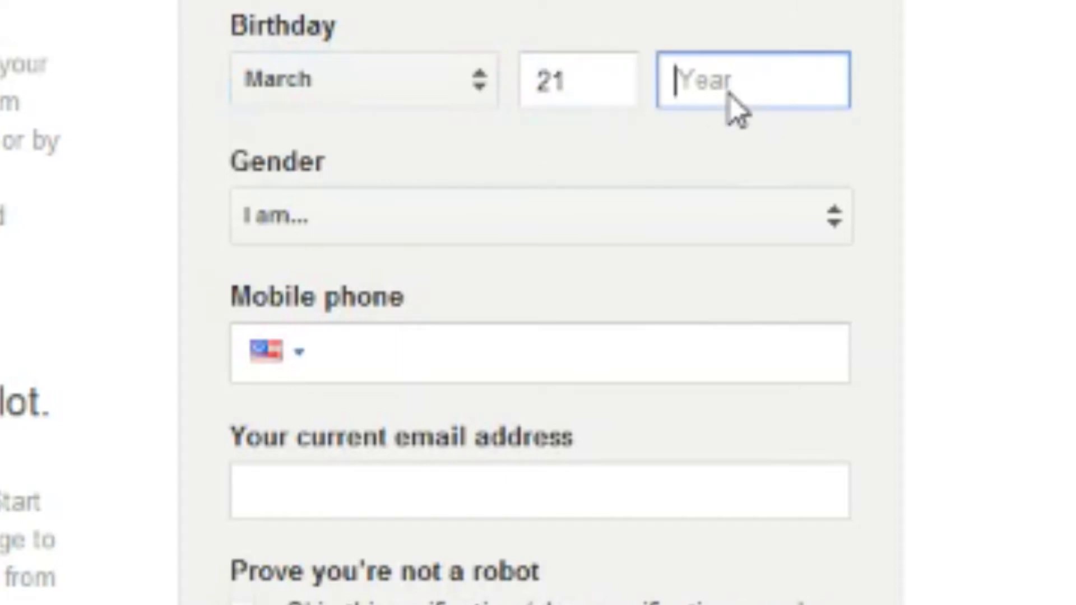
{"action": "type", "text": "1990"}
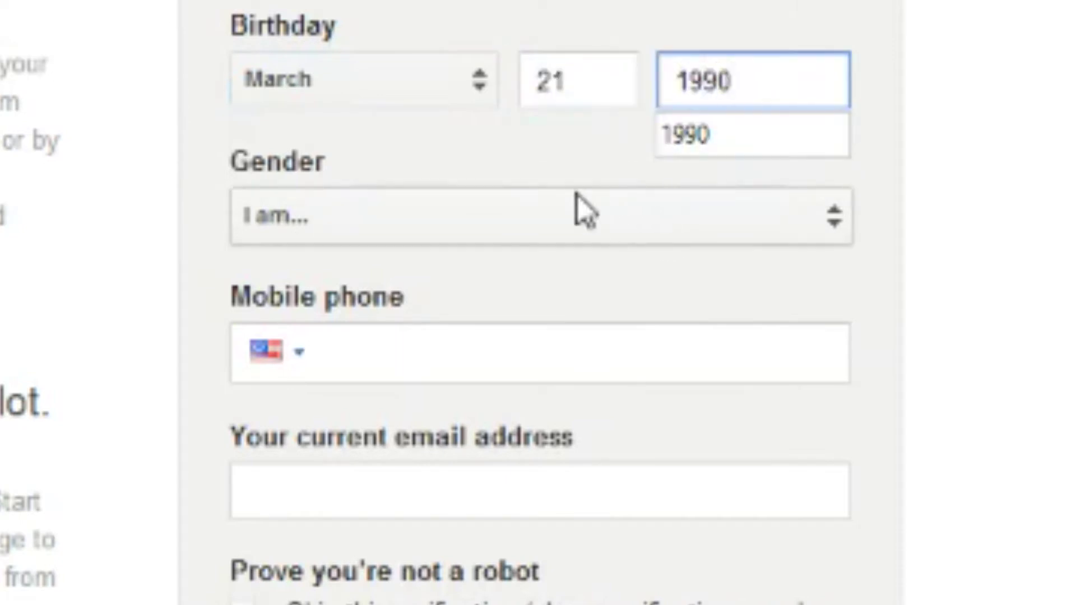
{"action": "left_click", "coordinate": [529, 212]}
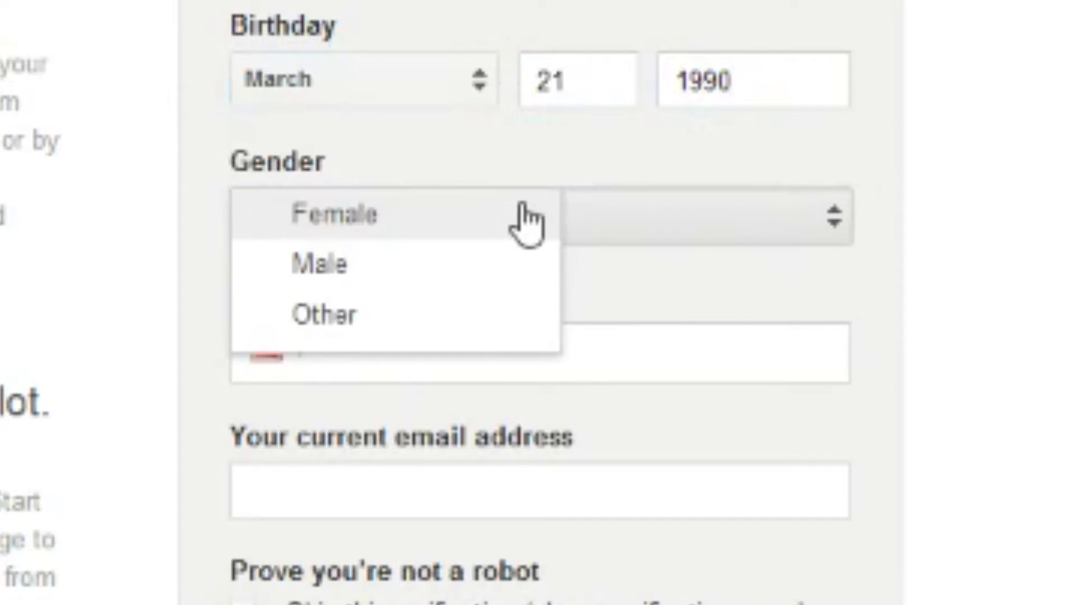
{"action": "left_click", "coordinate": [496, 266]}
Enter the captcha text and accept the Terms of Service and Privacy Policy
{"action": "scroll", "coordinate": [523, 274], "scroll_direction": "down", "scroll_amount": 5}
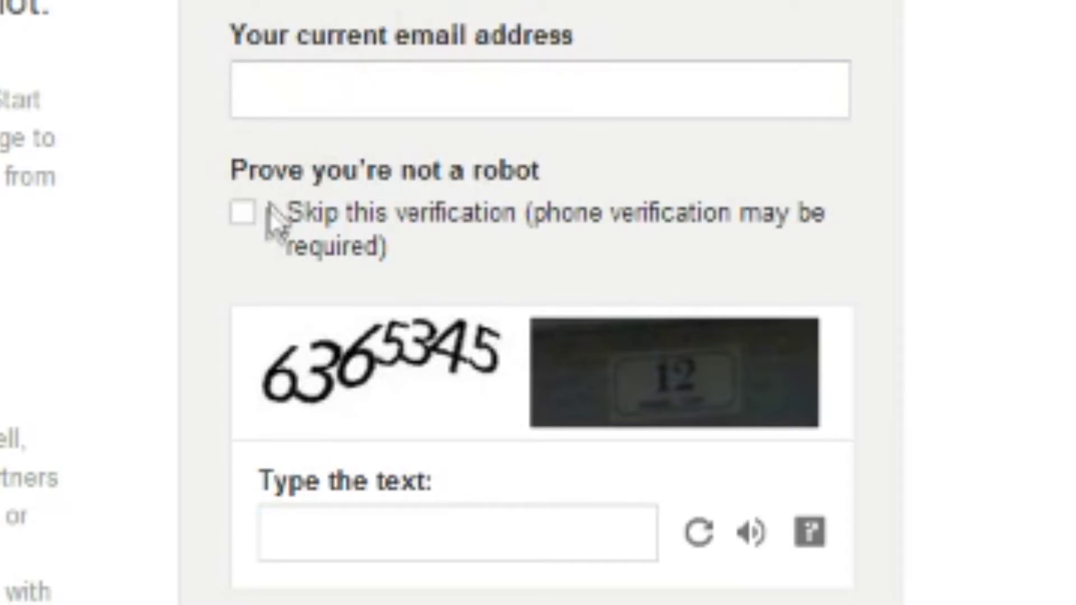
{"action": "scroll", "coordinate": [264, 216], "scroll_direction": "down", "scroll_amount": 3}
{"action": "left_click", "coordinate": [348, 219]}
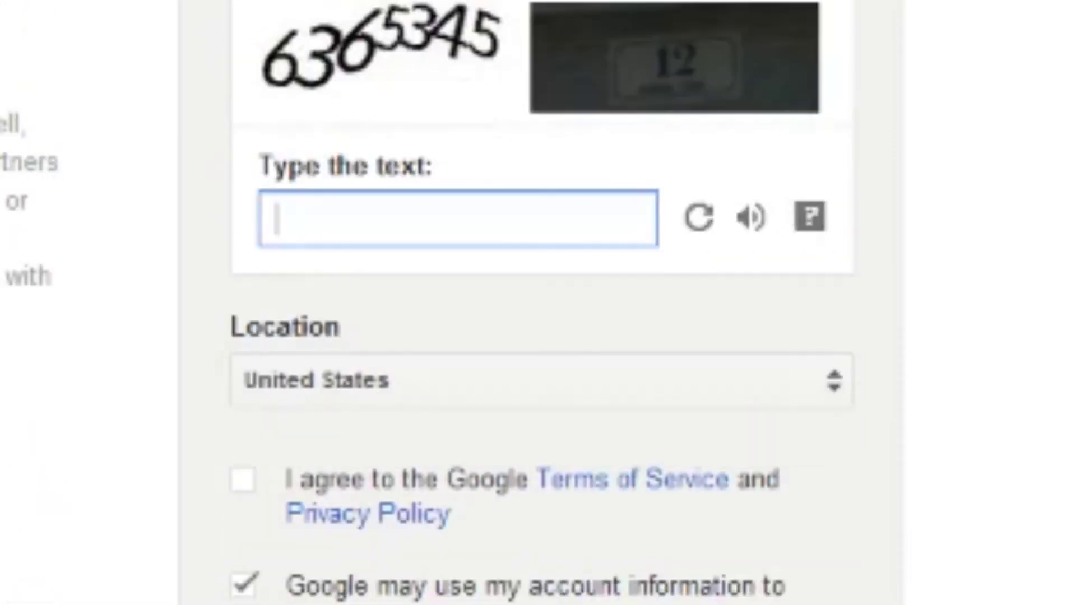
{"action": "type", "text": "636"}
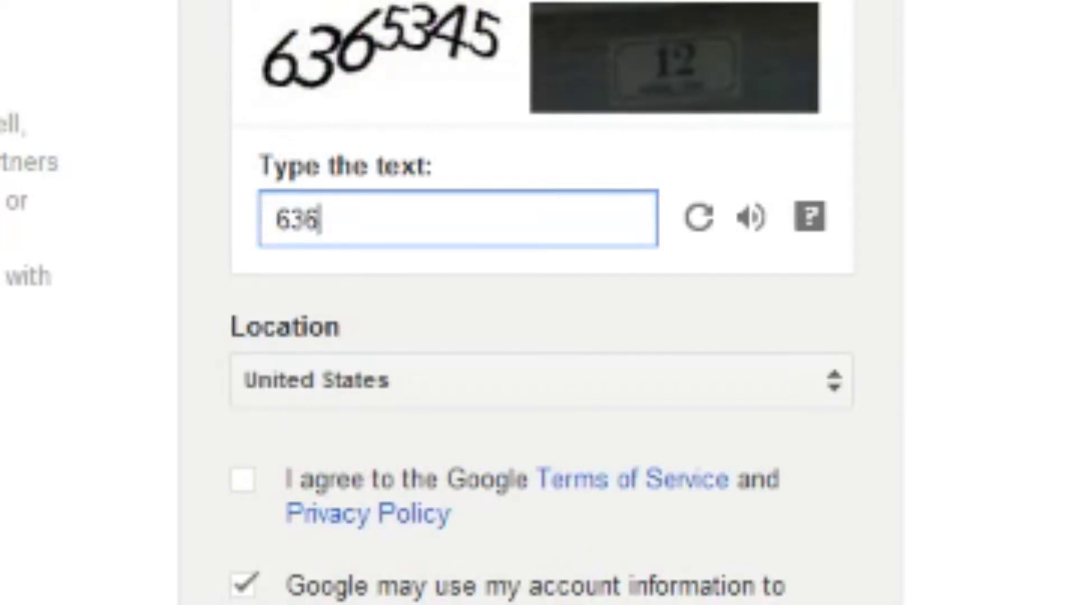
{"action": "type", "text": "53"}
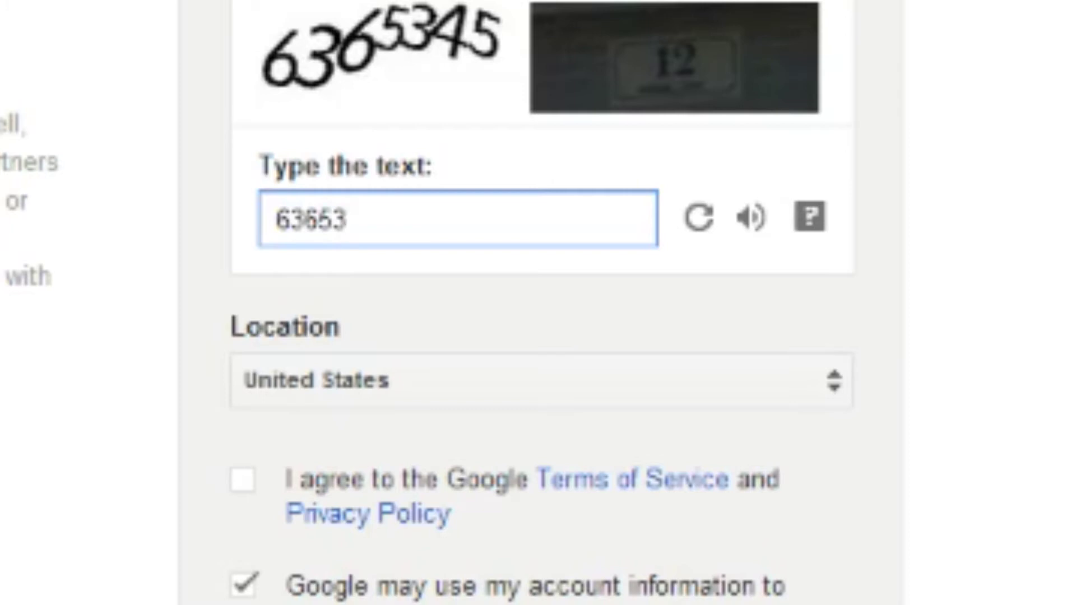
{"action": "type", "text": "45 12"}
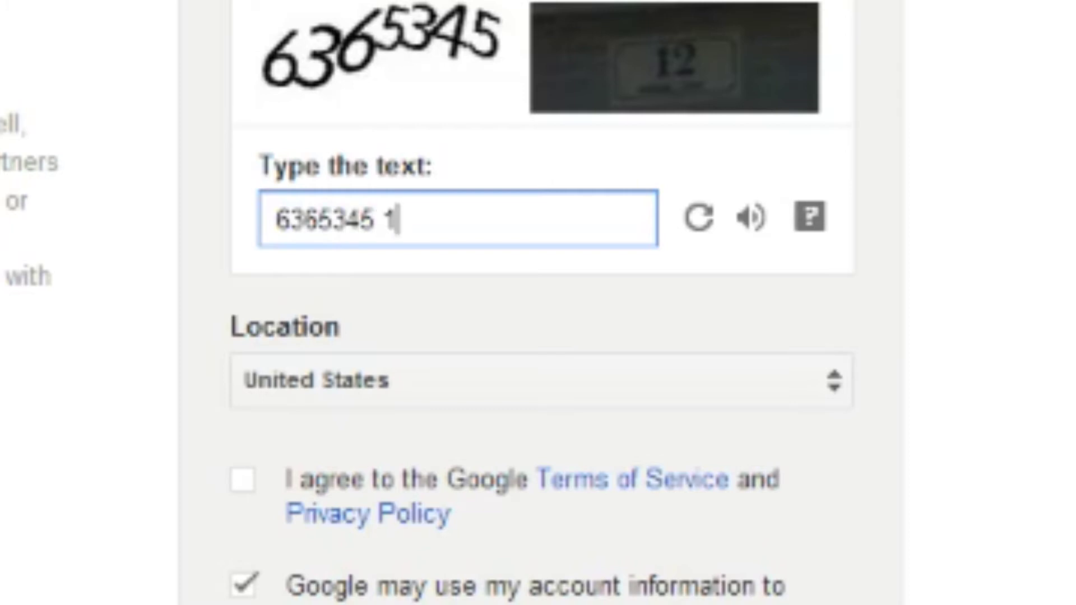
{"action": "left_click", "coordinate": [244, 480]}
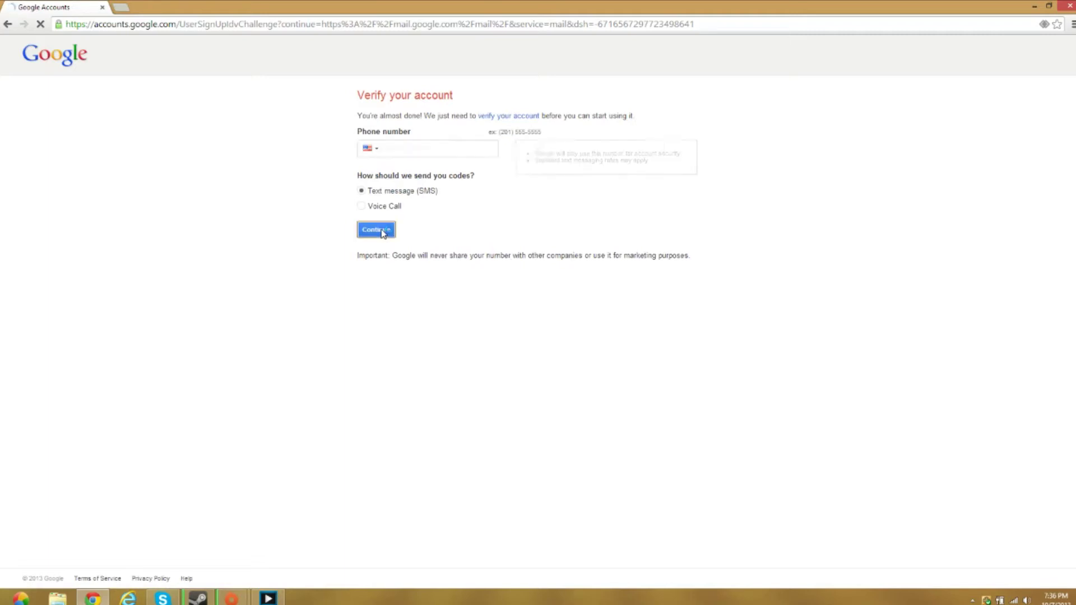
Submit the sign-up and keep United States as the verification phone country
{"action": "left_click", "coordinate": [376, 230]}
{"action": "left_click", "coordinate": [413, 149]}
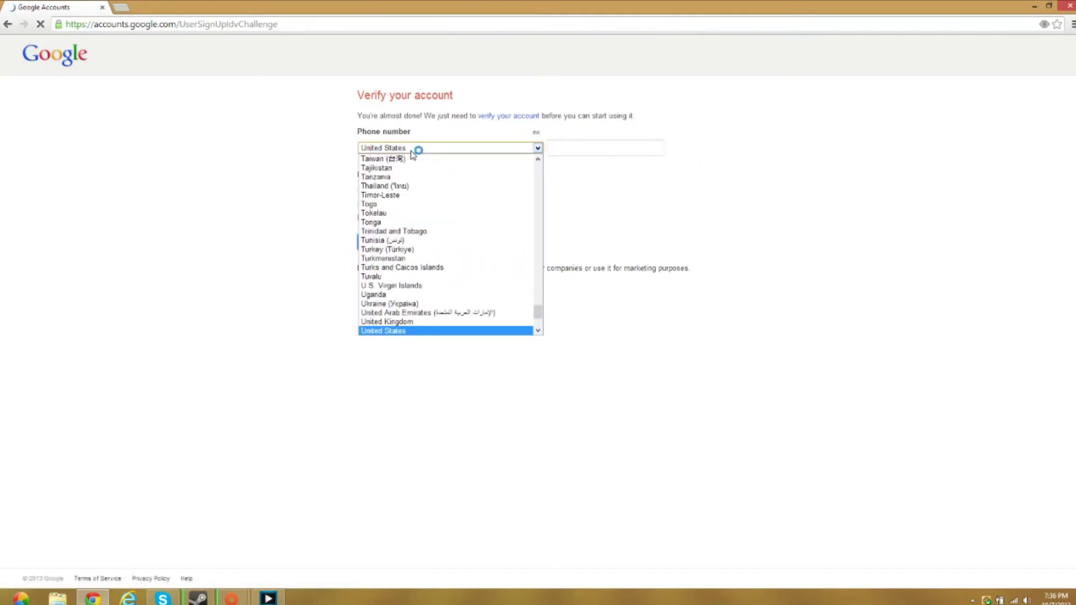
{"action": "left_click", "coordinate": [523, 146]}
{"action": "key", "text": "Tab"}
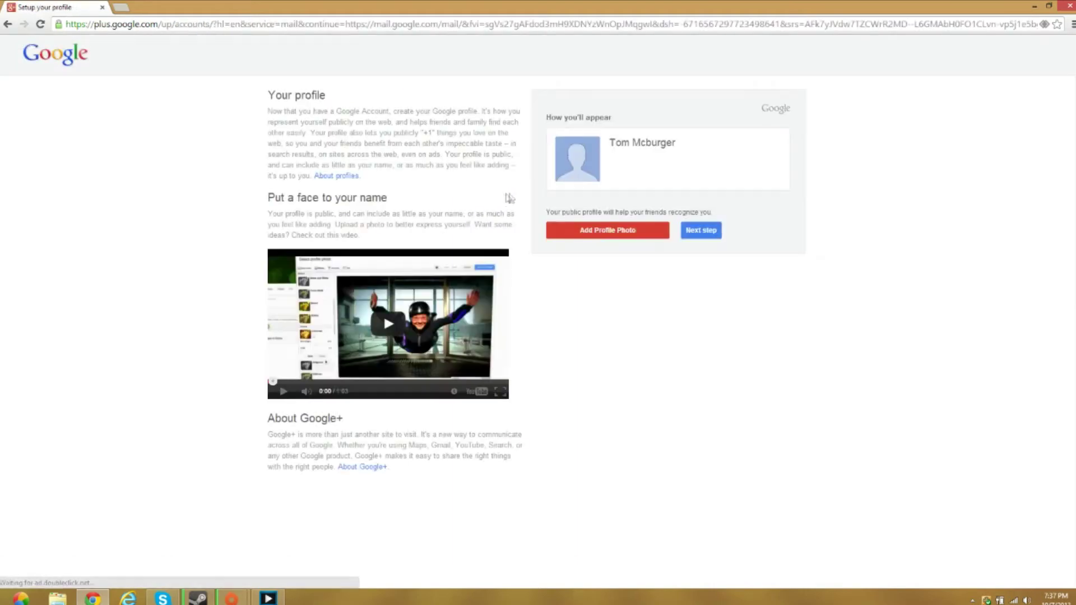
Finish the profile setup without a photo and continue to the Gmail inbox
{"action": "left_click", "coordinate": [709, 234]}
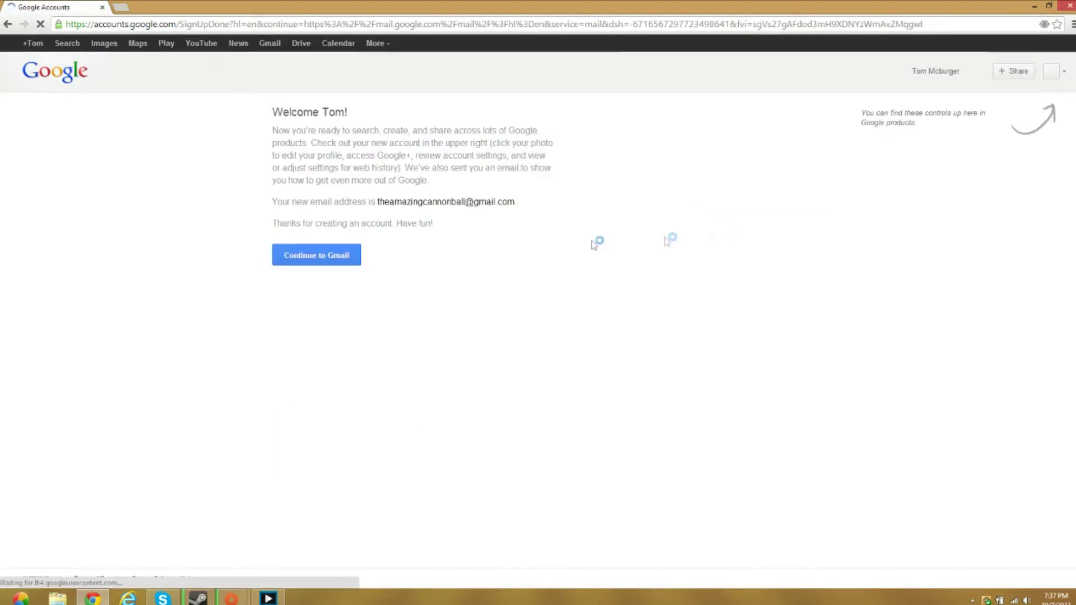
{"action": "left_click", "coordinate": [341, 262]}
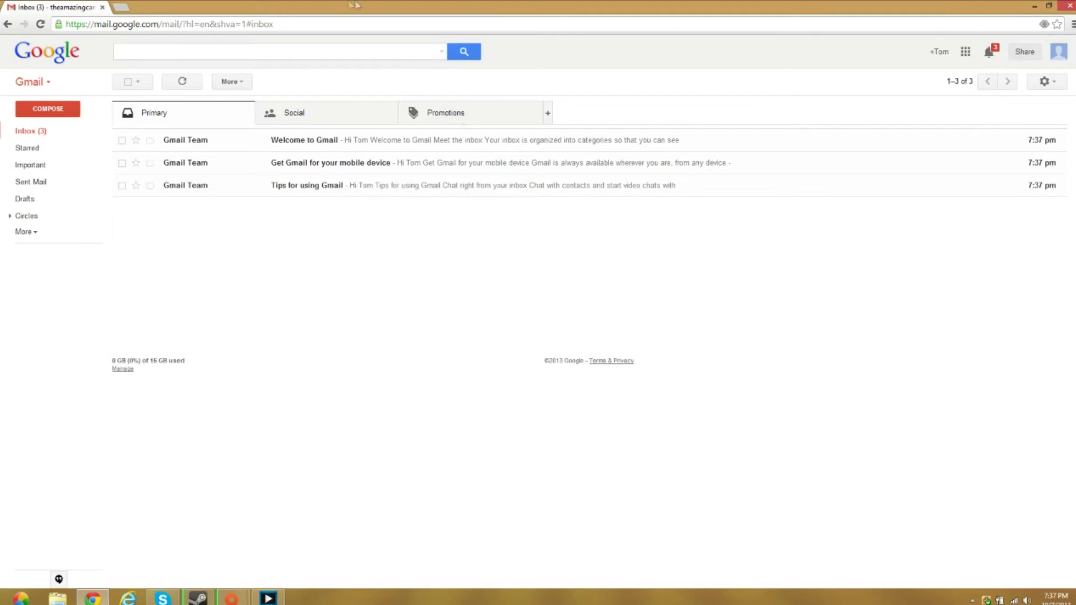
Go to youtube.com and sign in with the new account's password
{"action": "key", "text": "ctrl+l"}
{"action": "type", "text": "yout"}
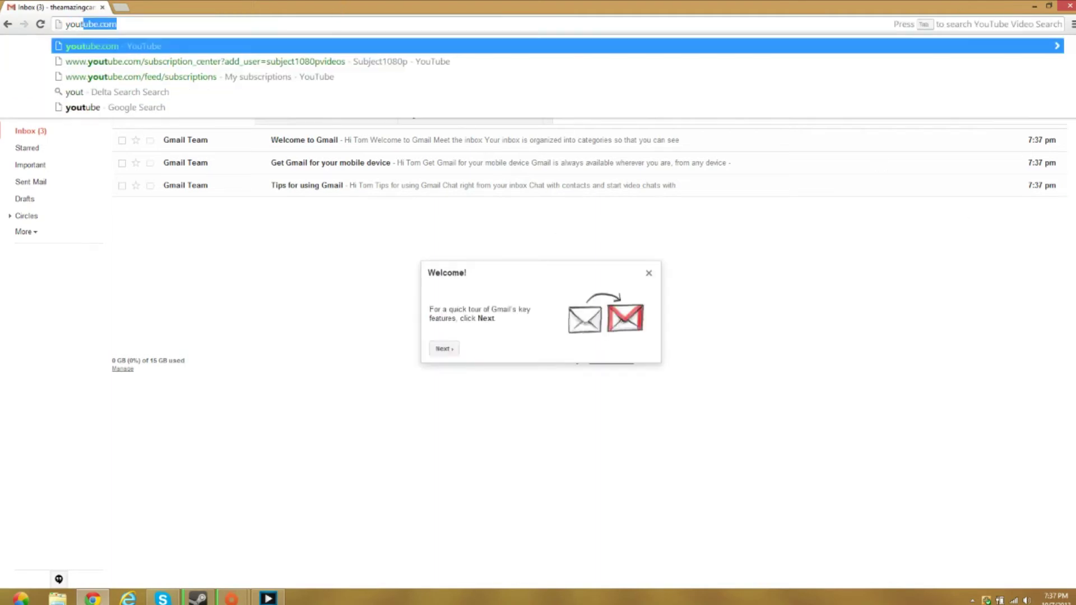
{"action": "key", "text": "Return"}
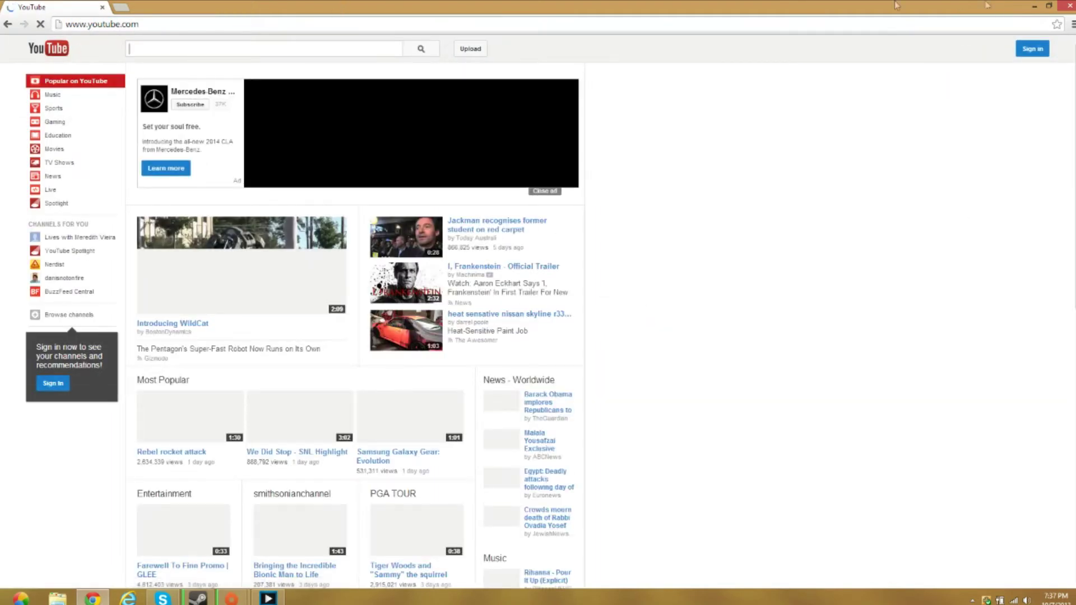
{"action": "left_click", "coordinate": [1037, 51]}
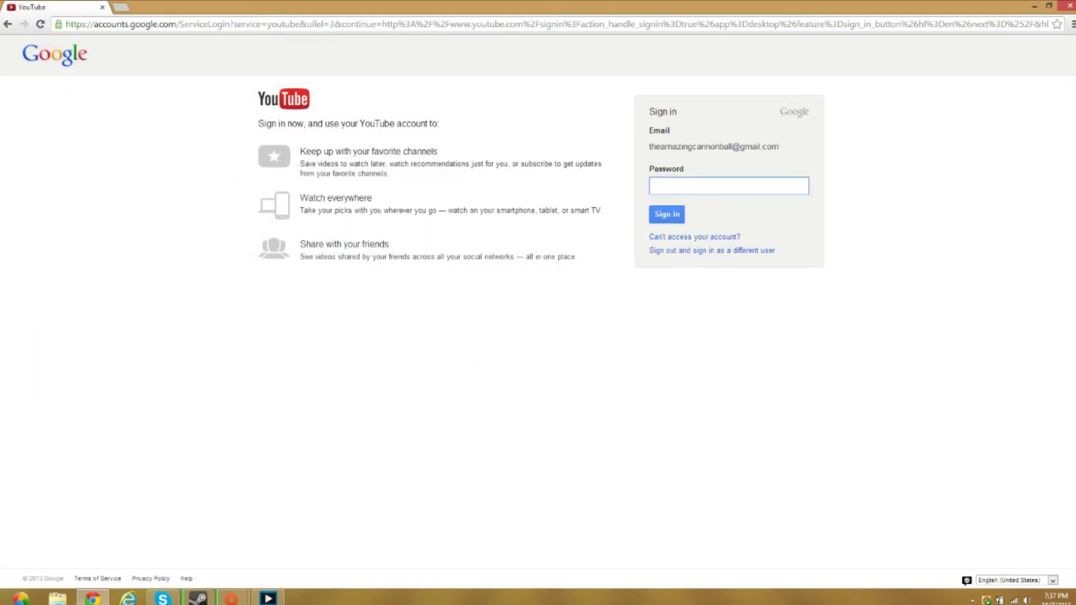
{"action": "type", "text": "•••••"}
{"action": "key", "text": "Return"}
Open the account panel from the avatar in the YouTube header
{"action": "scroll", "coordinate": [494, 254], "scroll_direction": "down", "scroll_amount": 1}
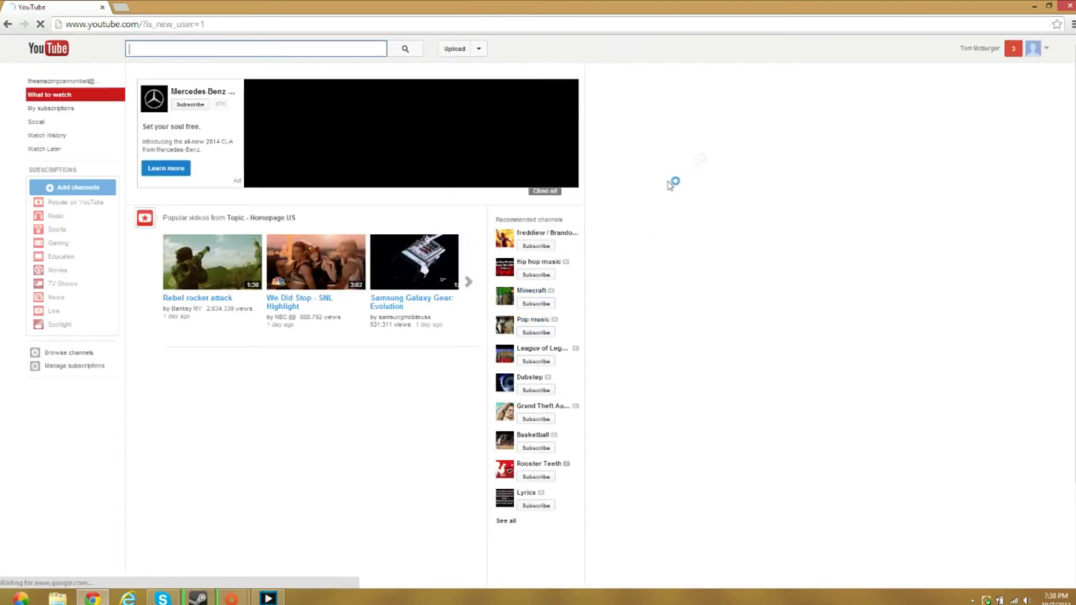
{"action": "left_click_drag", "start_coordinate": [1000, 49], "coordinate": [979, 48]}
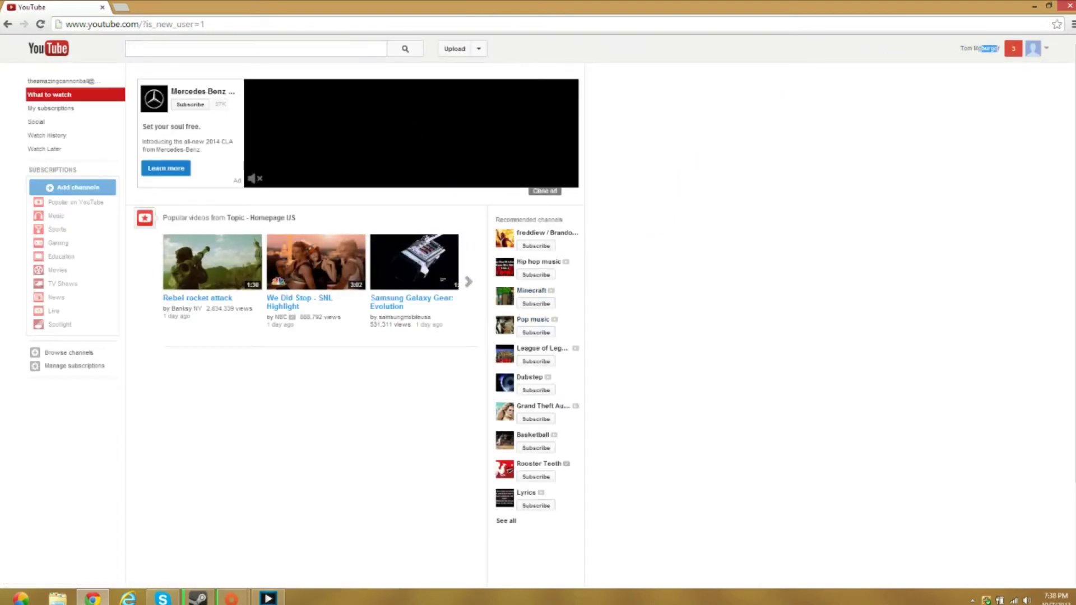
{"action": "left_click", "coordinate": [979, 49]}
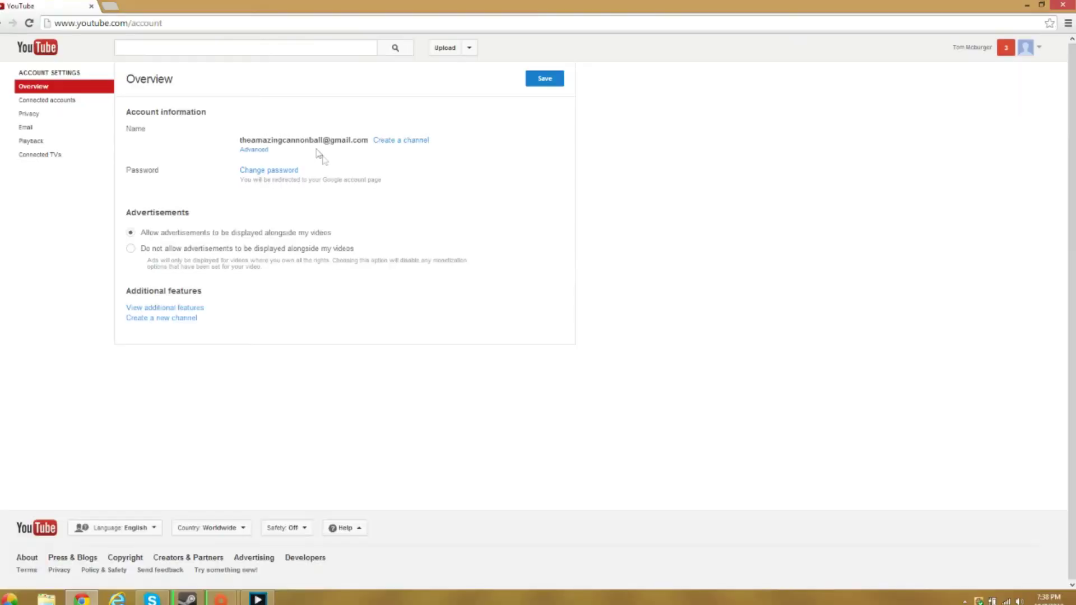
{"action": "left_click", "coordinate": [995, 73]}
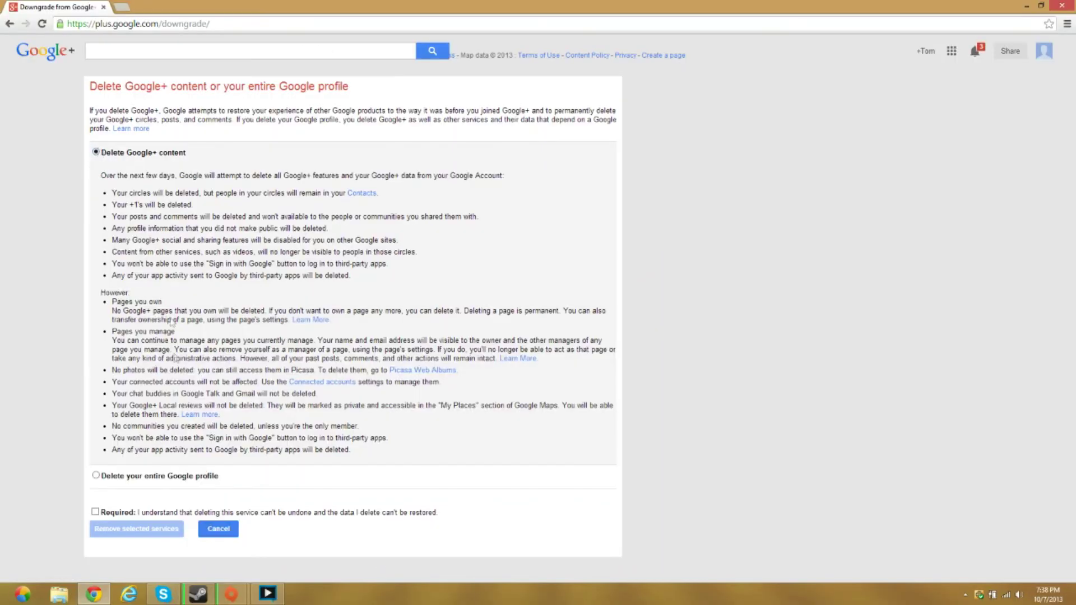
Acknowledge the deletion can't be undone and remove the Google+ content
{"action": "left_click", "coordinate": [94, 512]}
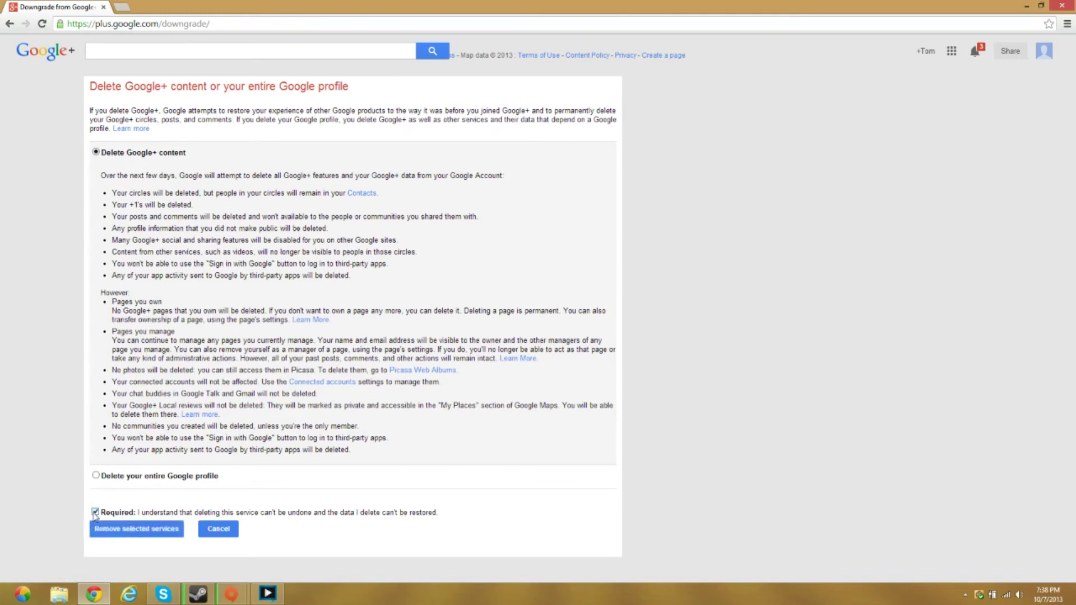
{"action": "left_click", "coordinate": [145, 539]}
{"action": "left_click", "coordinate": [148, 536]}
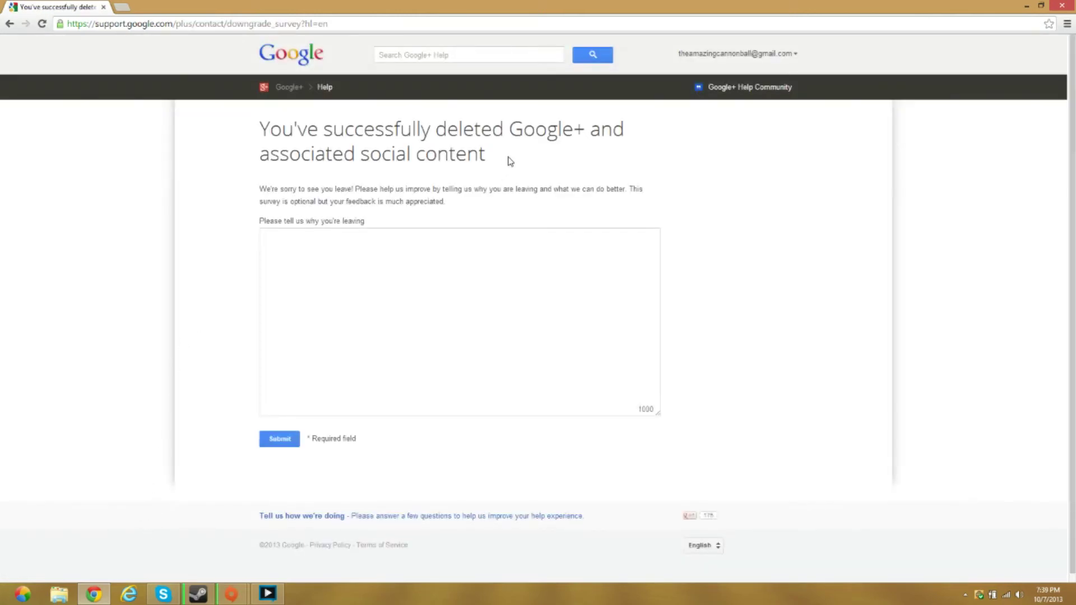
Return to the youtube.com home page and open the account panel
{"action": "left_click_drag", "start_coordinate": [485, 154], "coordinate": [234, 140]}
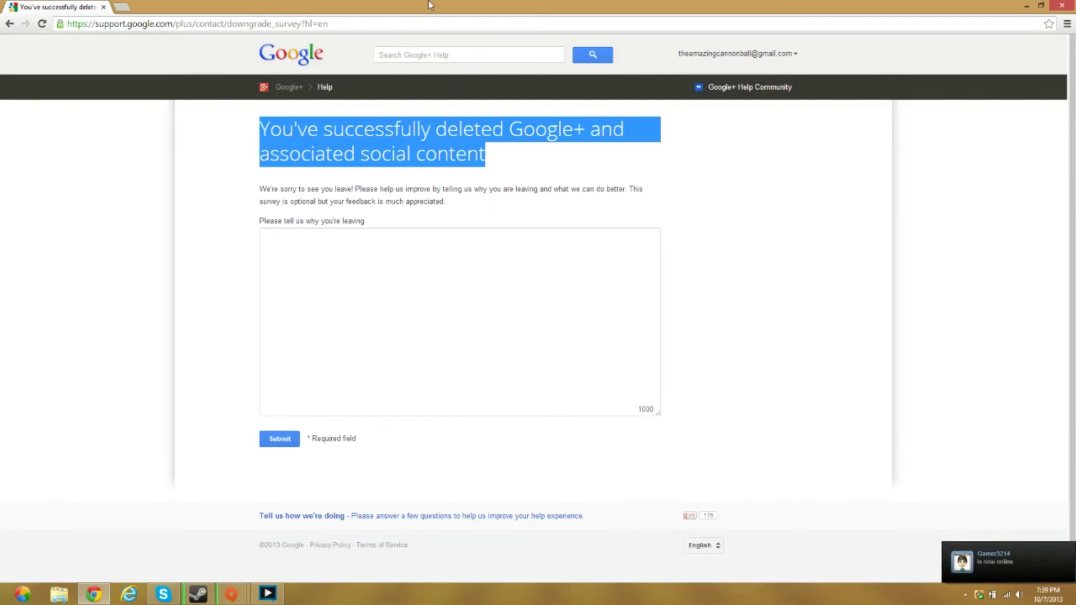
{"action": "left_click", "coordinate": [409, 21]}
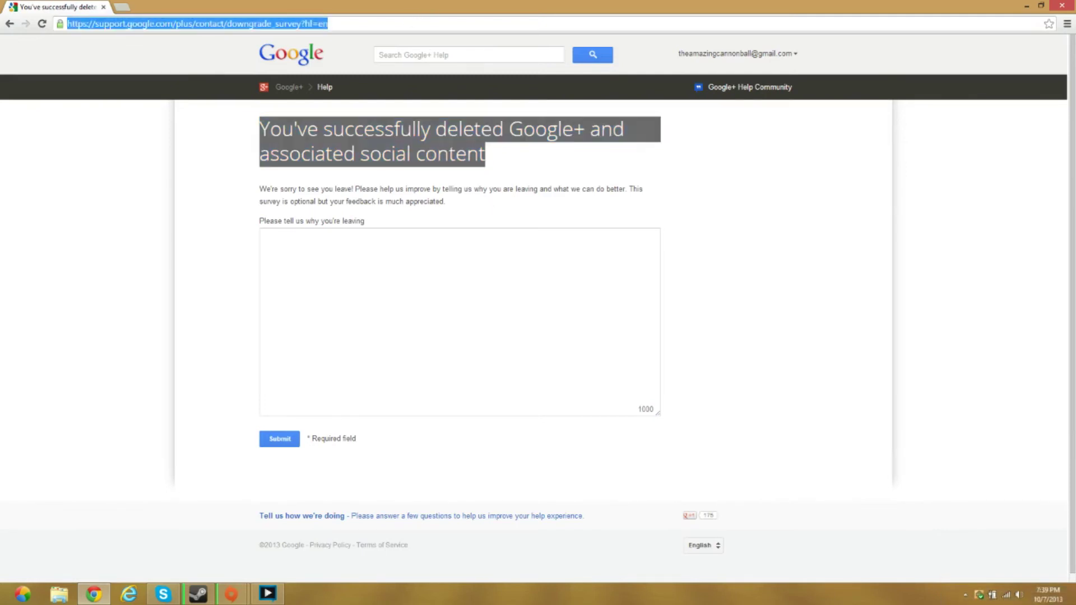
{"action": "type", "text": "youtube.com"}
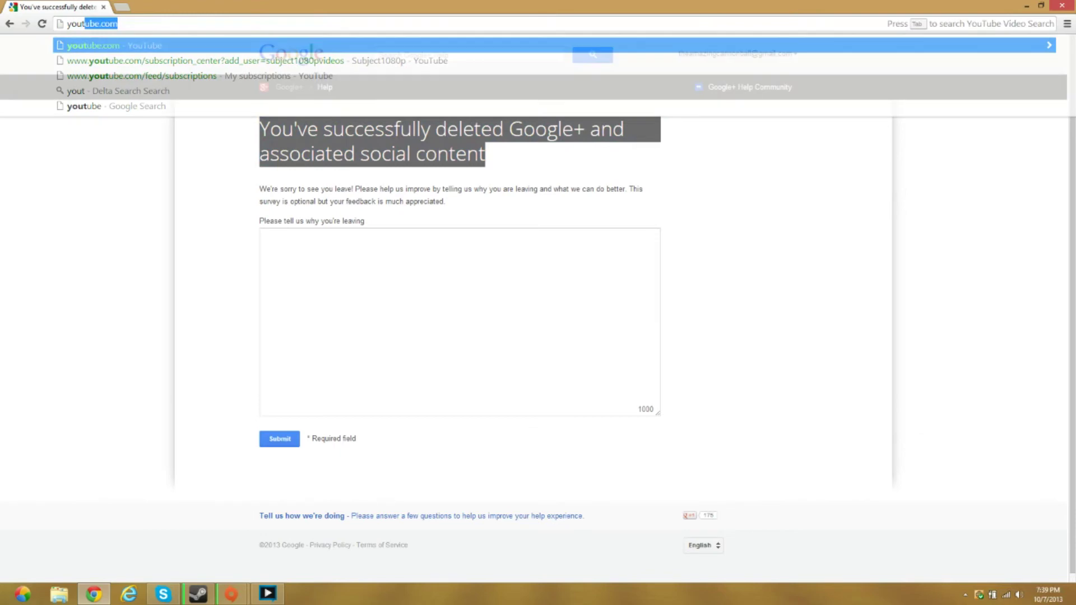
{"action": "key", "text": "Return"}
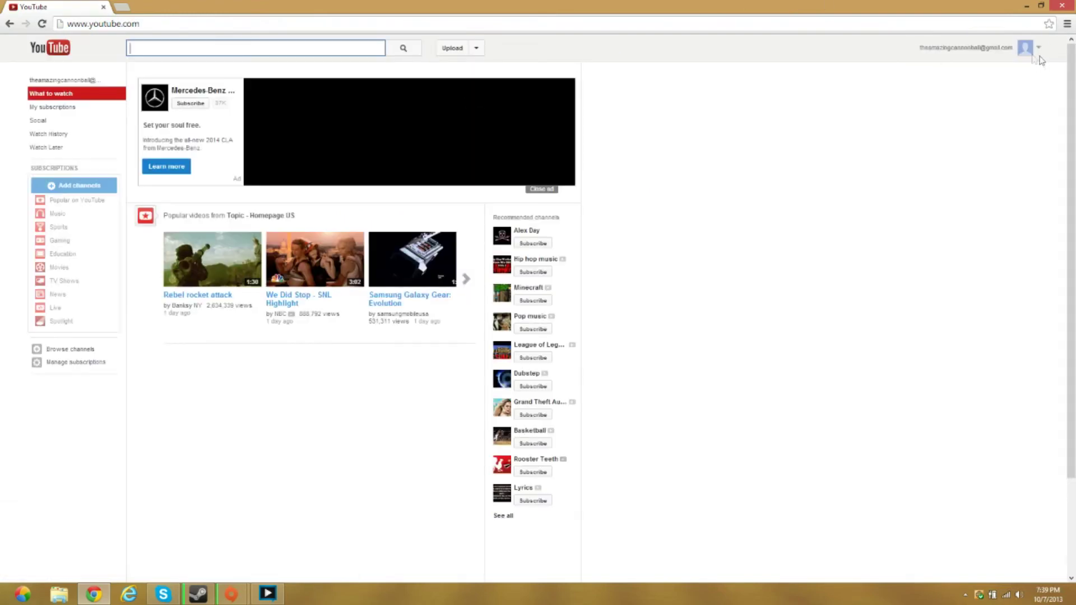
{"action": "left_click", "coordinate": [1023, 59]}
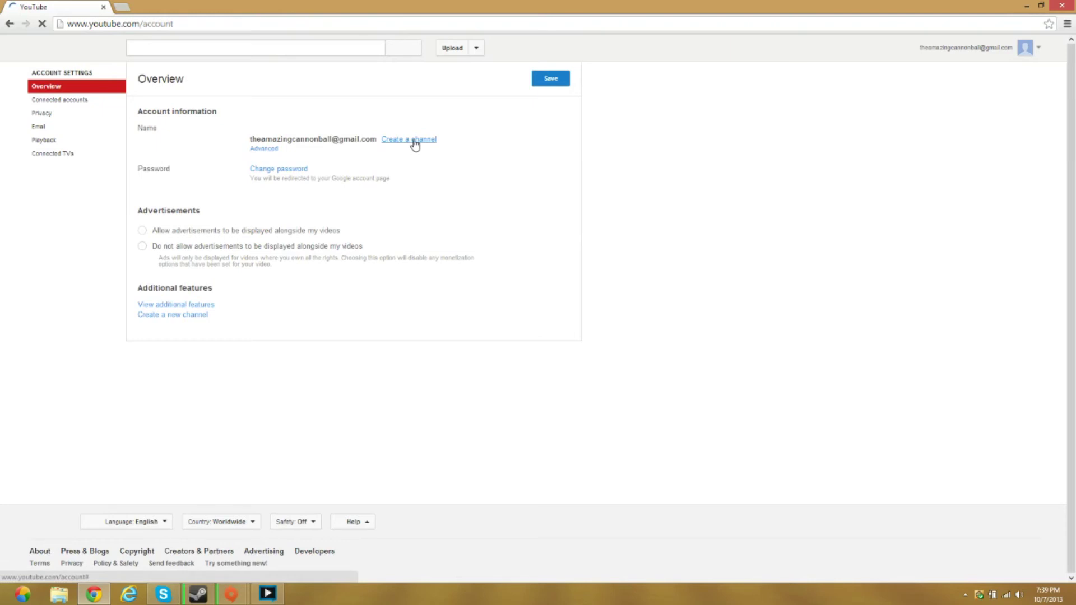
Start creating a channel for the account and choose a custom channel name
{"action": "left_click", "coordinate": [415, 144]}
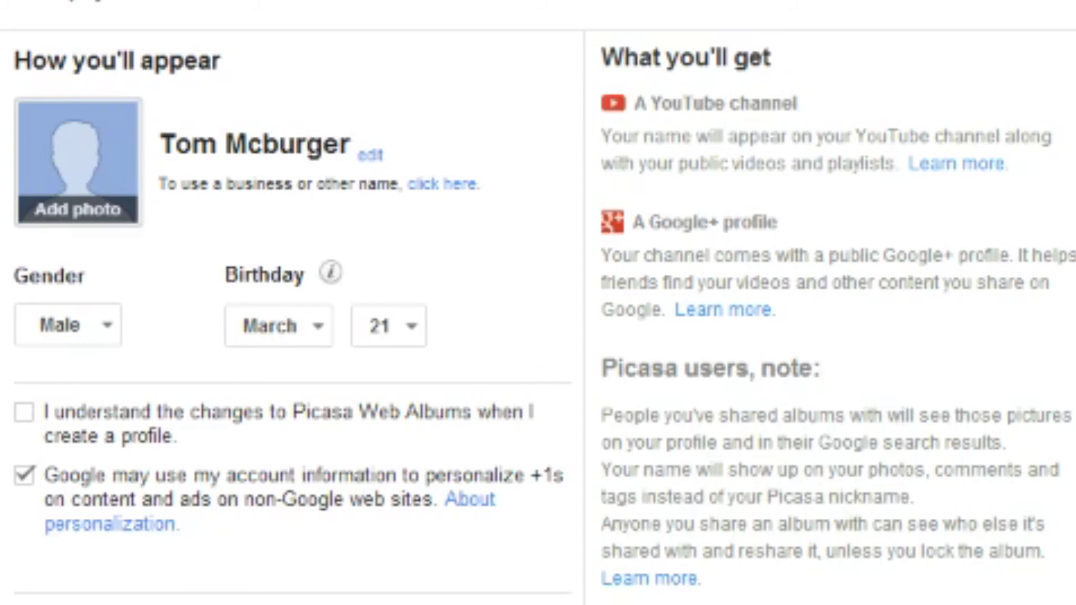
{"action": "left_click", "coordinate": [460, 193]}
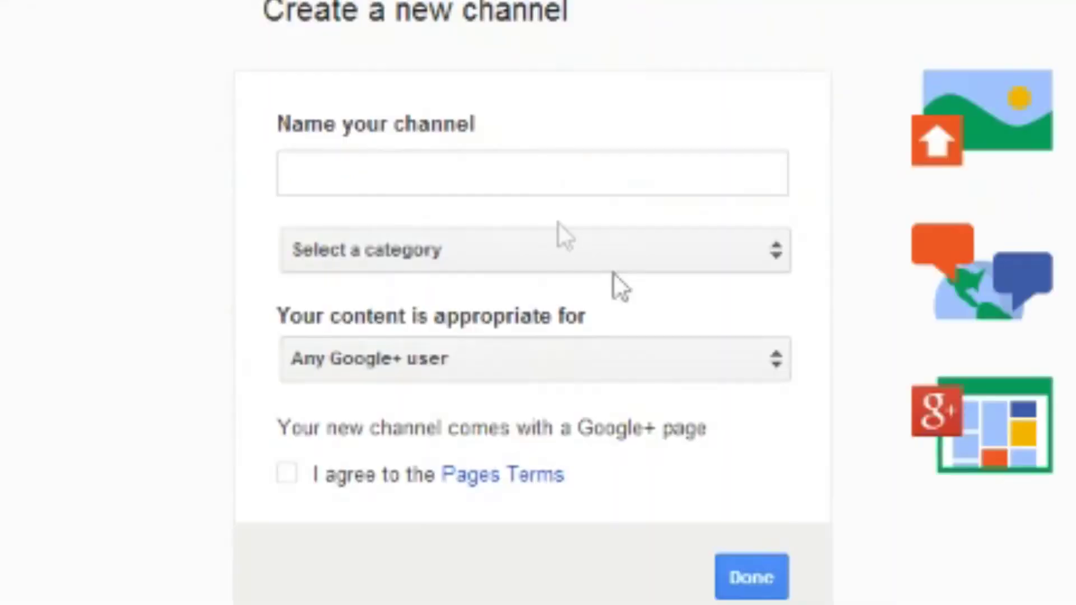
Name the channel 'thewaterballofjesus', choose category Other, agree to the Pages Terms, and submit
{"action": "left_click", "coordinate": [482, 168]}
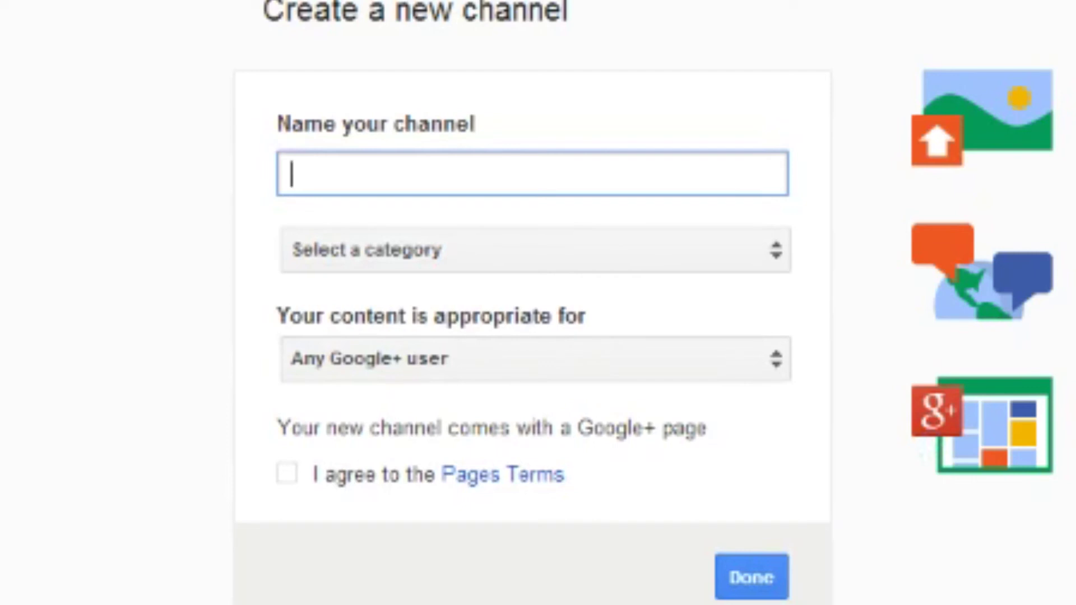
{"action": "type", "text": "thewater"}
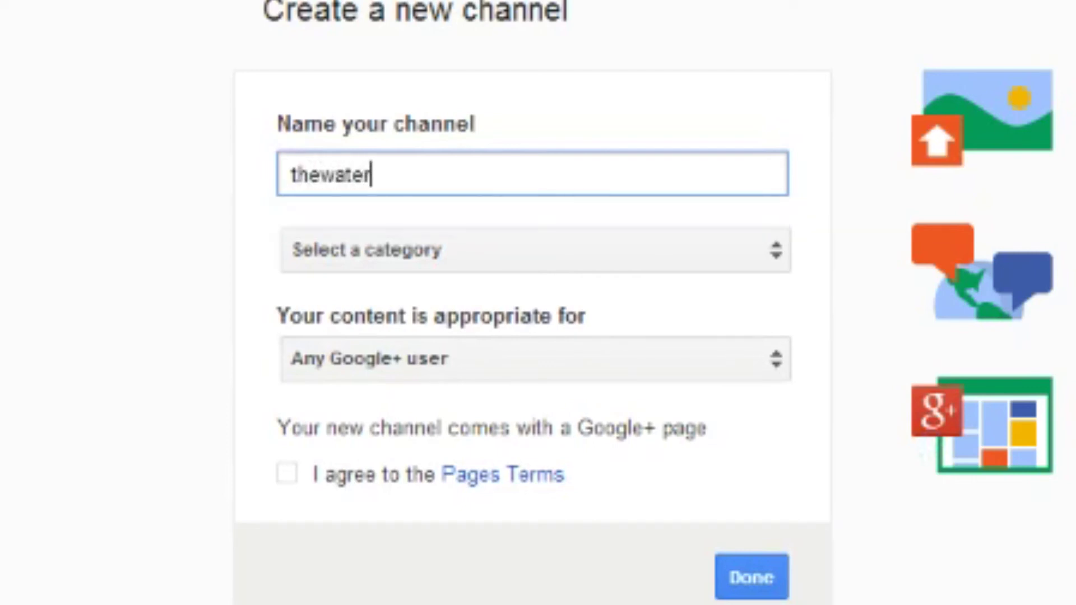
{"action": "type", "text": "ballofjesus"}
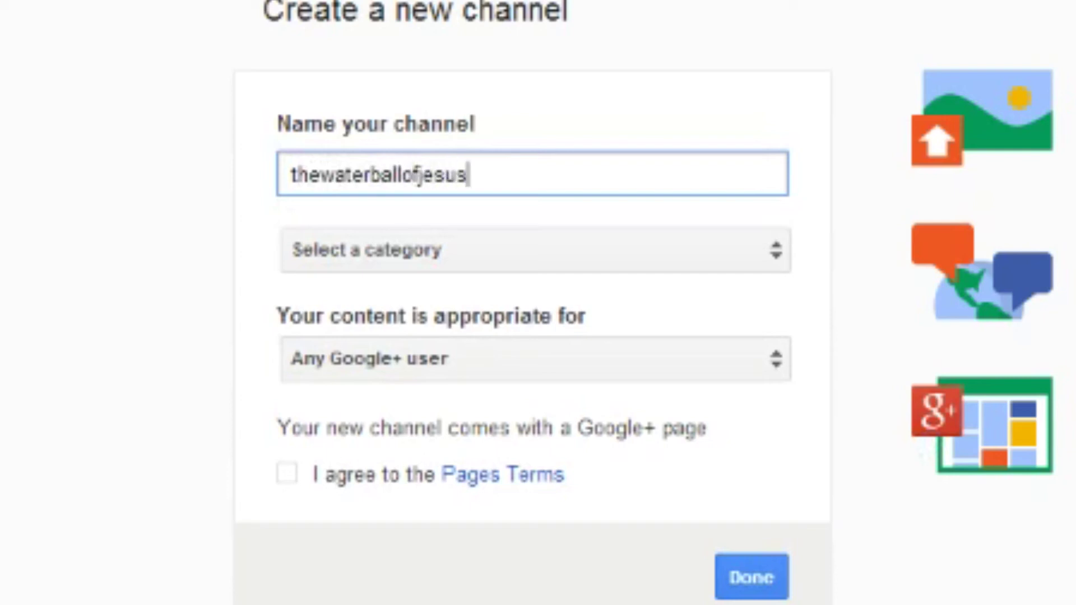
{"action": "left_click", "coordinate": [421, 253]}
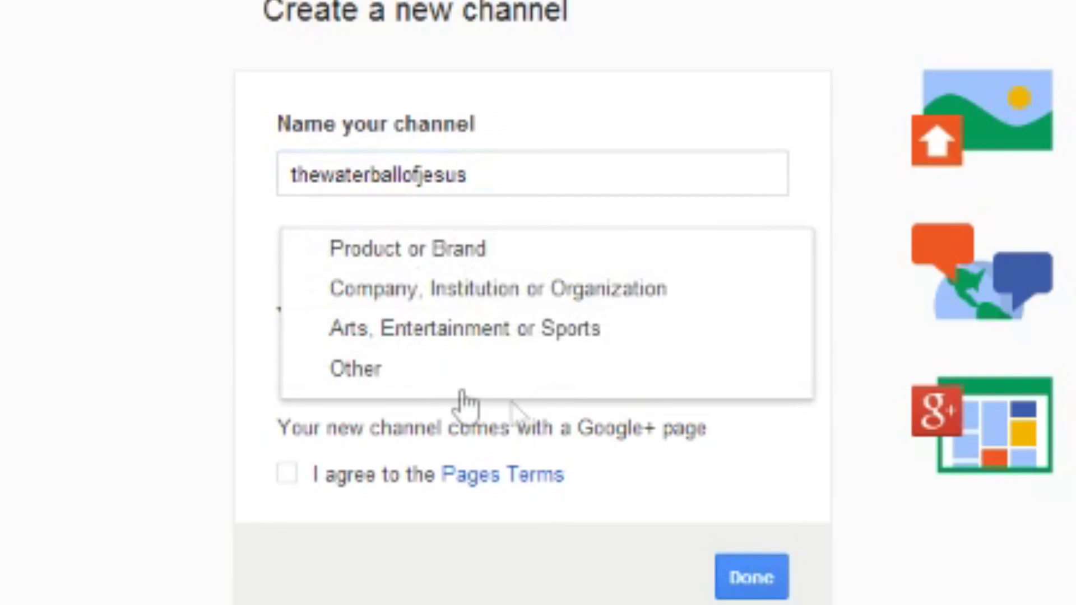
{"action": "left_click", "coordinate": [399, 371]}
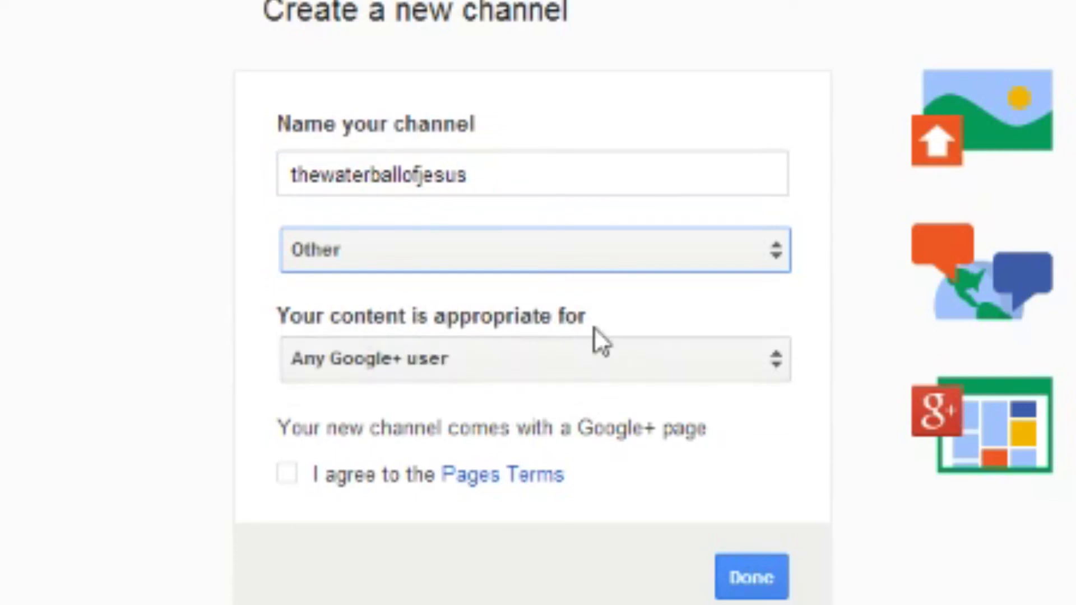
{"action": "left_click", "coordinate": [287, 474]}
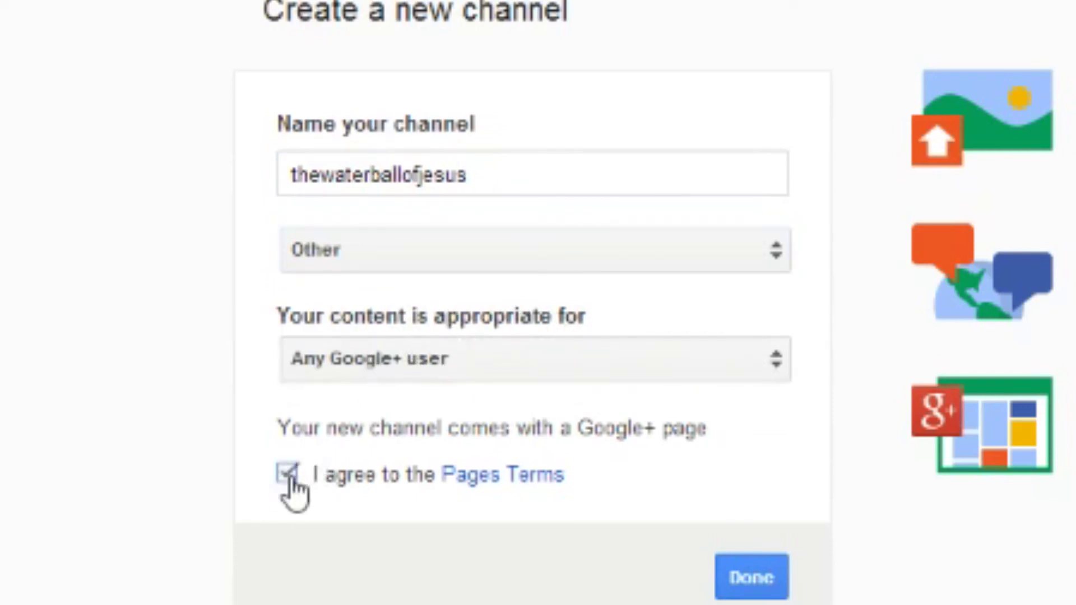
{"action": "left_click", "coordinate": [752, 579]}
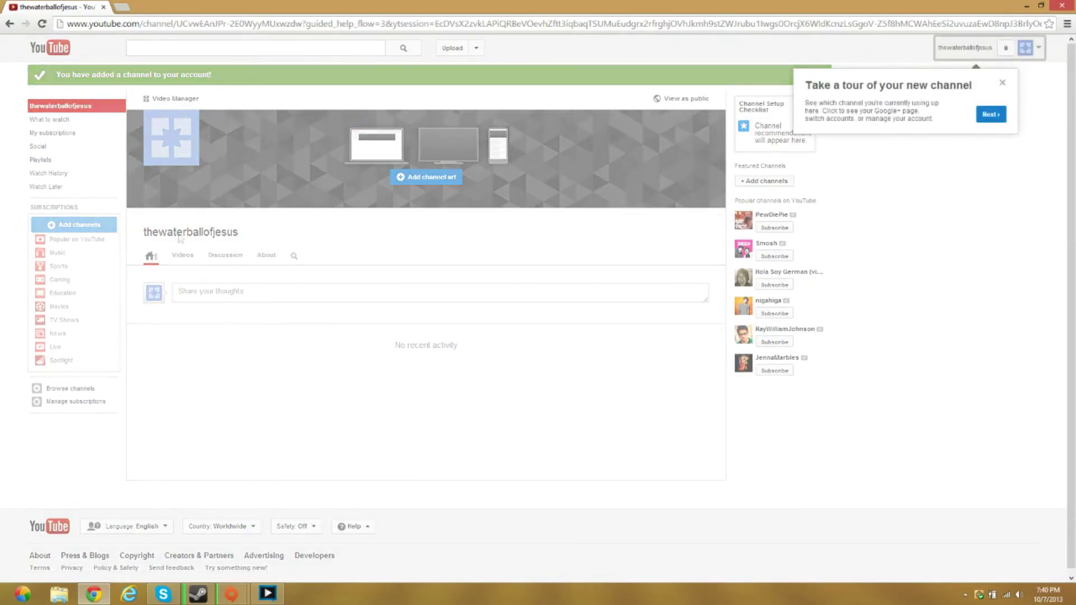
Dismiss the tour popups, switch to the thewaterballofjesus channel, and return to the YouTube home feed
{"action": "left_click", "coordinate": [664, 176]}
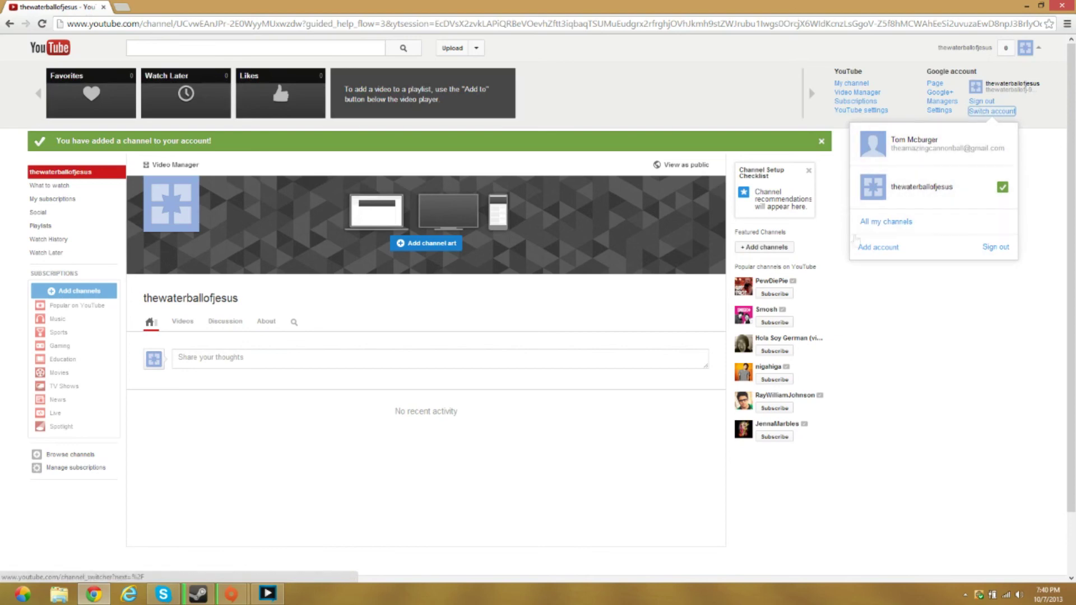
{"action": "left_click", "coordinate": [920, 192]}
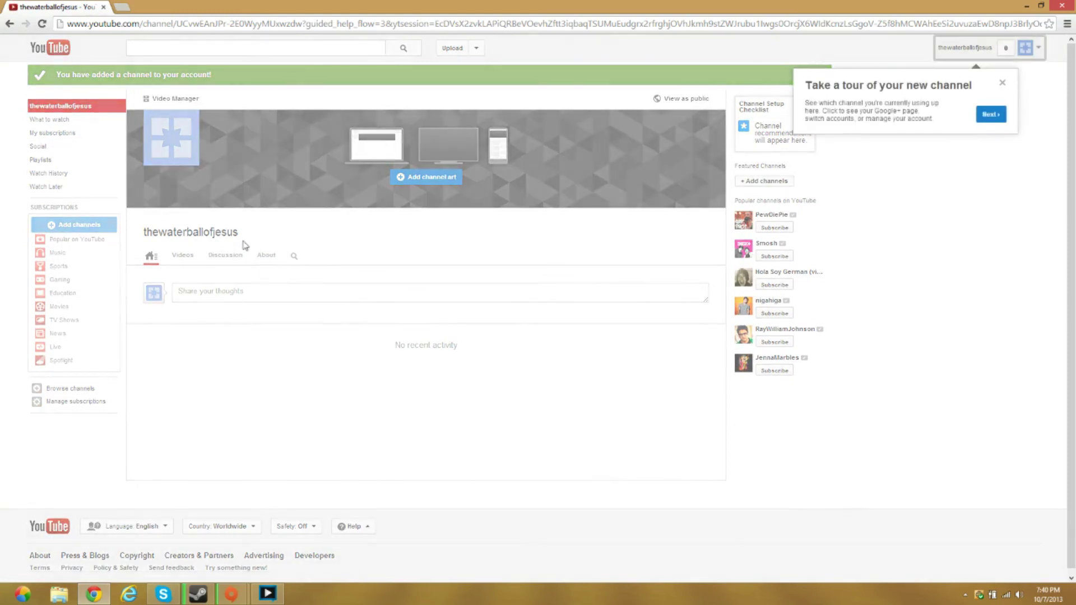
{"action": "left_click", "coordinate": [1002, 83]}
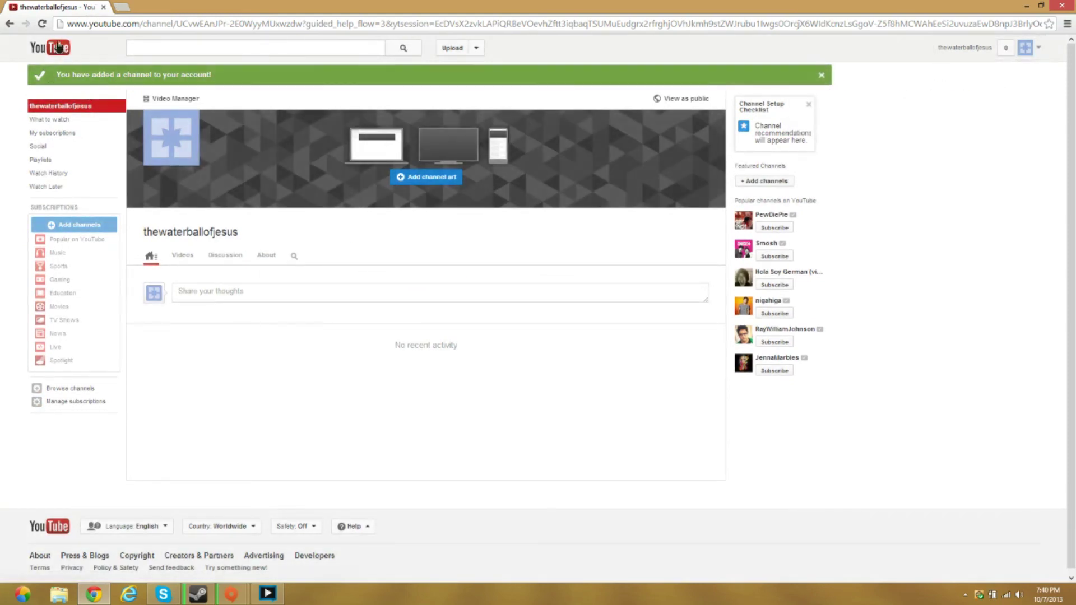
{"action": "left_click", "coordinate": [61, 51]}
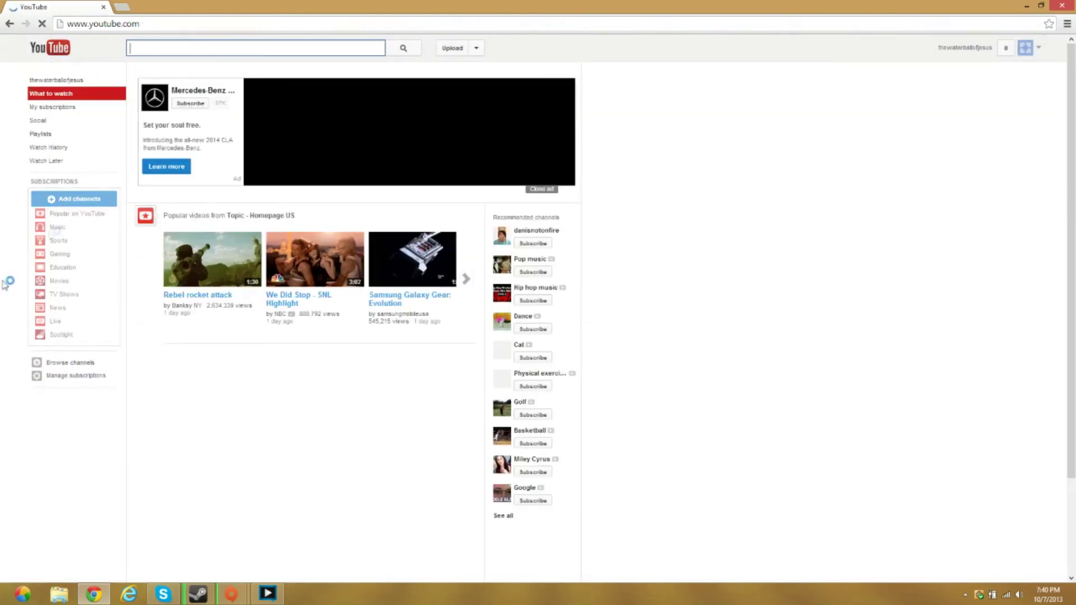